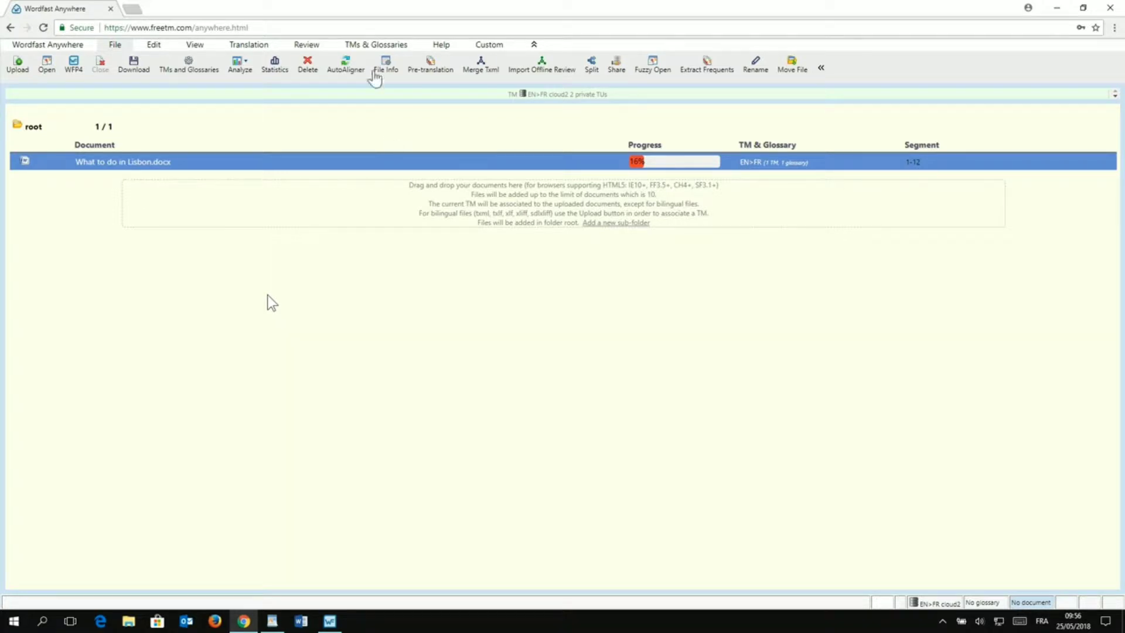
Open the TMs & Glossaries setup and select the EN>FR cloud1 TM and EN>FR glosscloud1 glossary.
{"action": "left_click", "coordinate": [370, 48]}
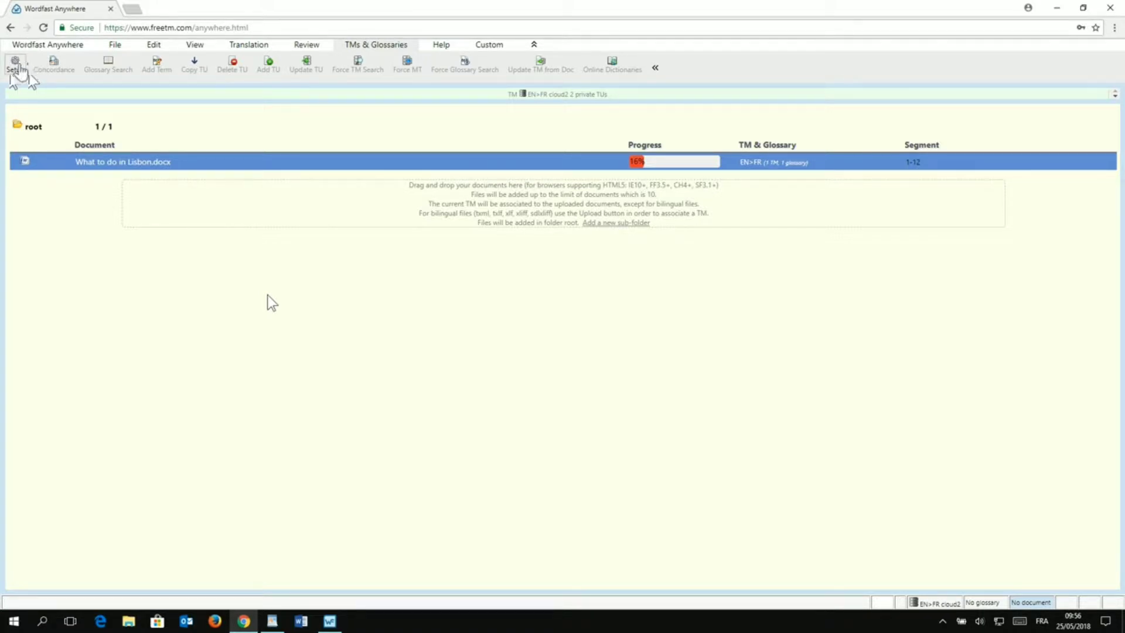
{"action": "left_click", "coordinate": [15, 66]}
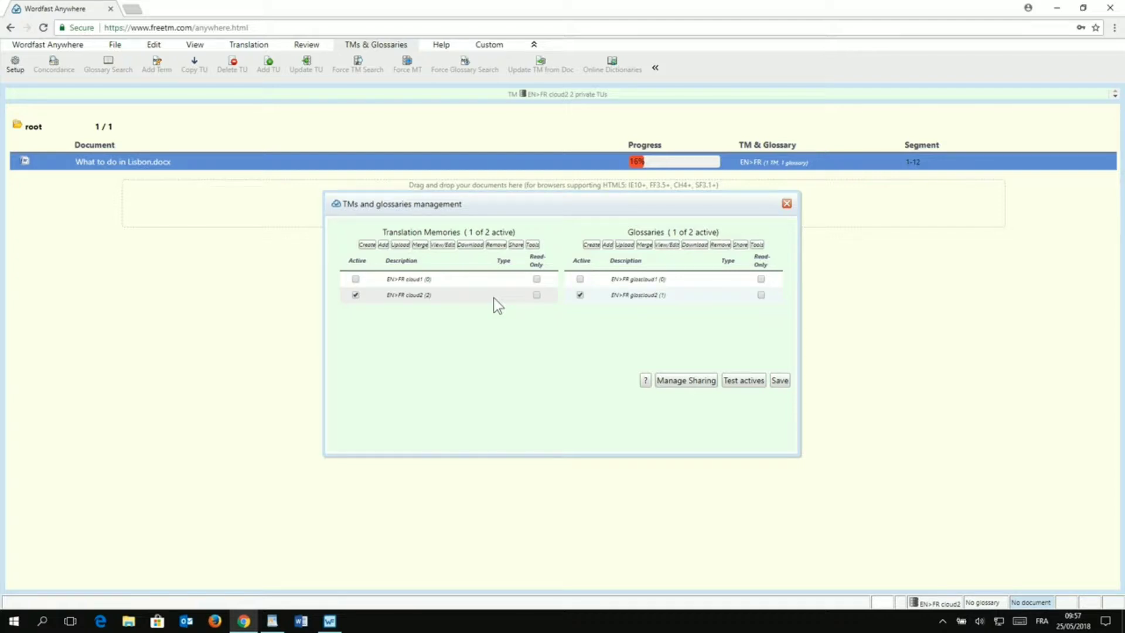
{"action": "left_click", "coordinate": [474, 280]}
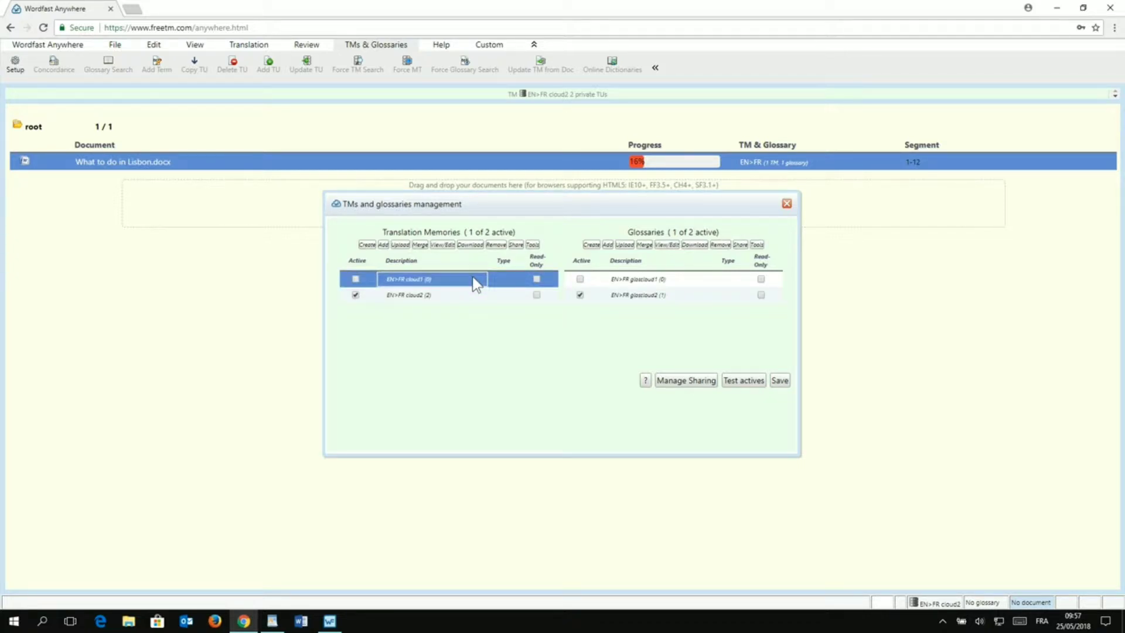
{"action": "left_click", "coordinate": [634, 280]}
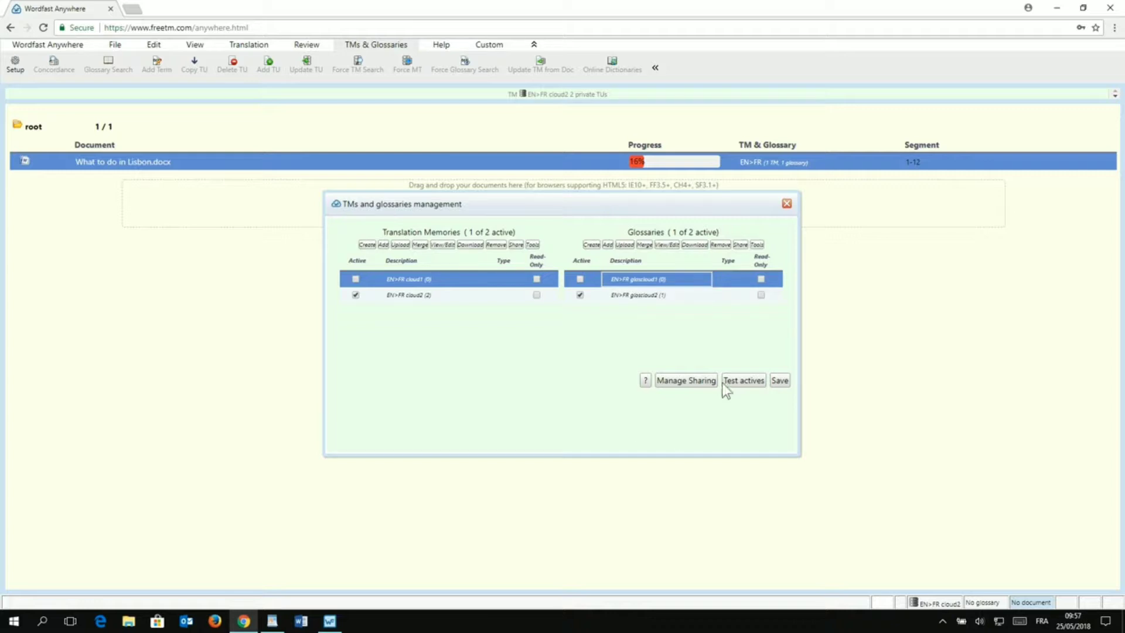
Open Manage Sharing and check the existing application share's API key against the WordPad list.
{"action": "left_click", "coordinate": [689, 388]}
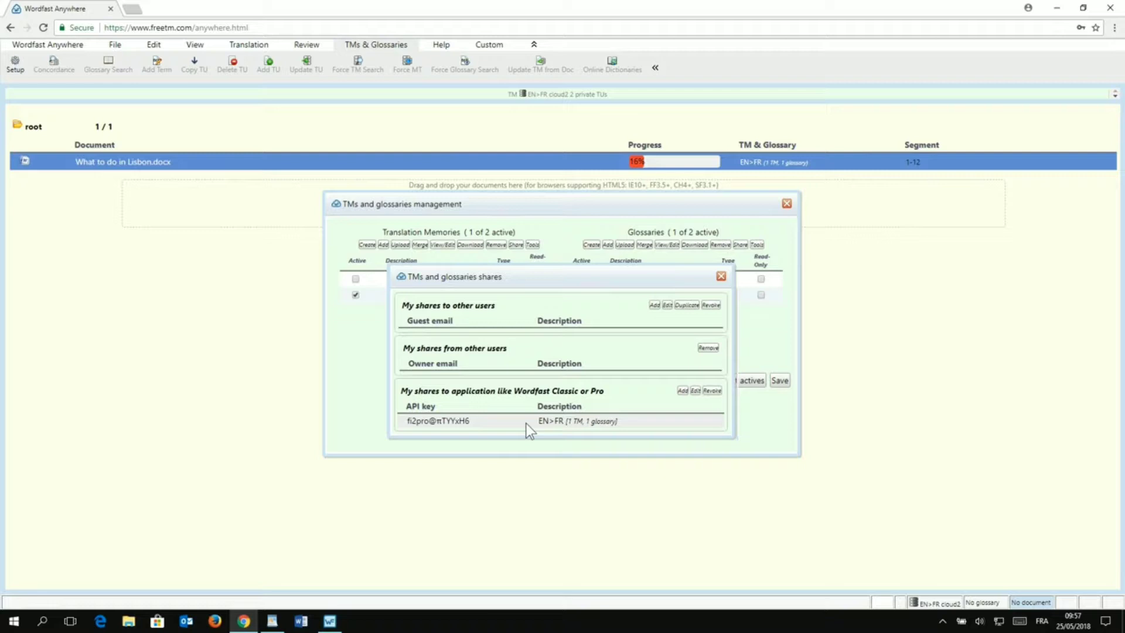
{"action": "double_click", "coordinate": [453, 420]}
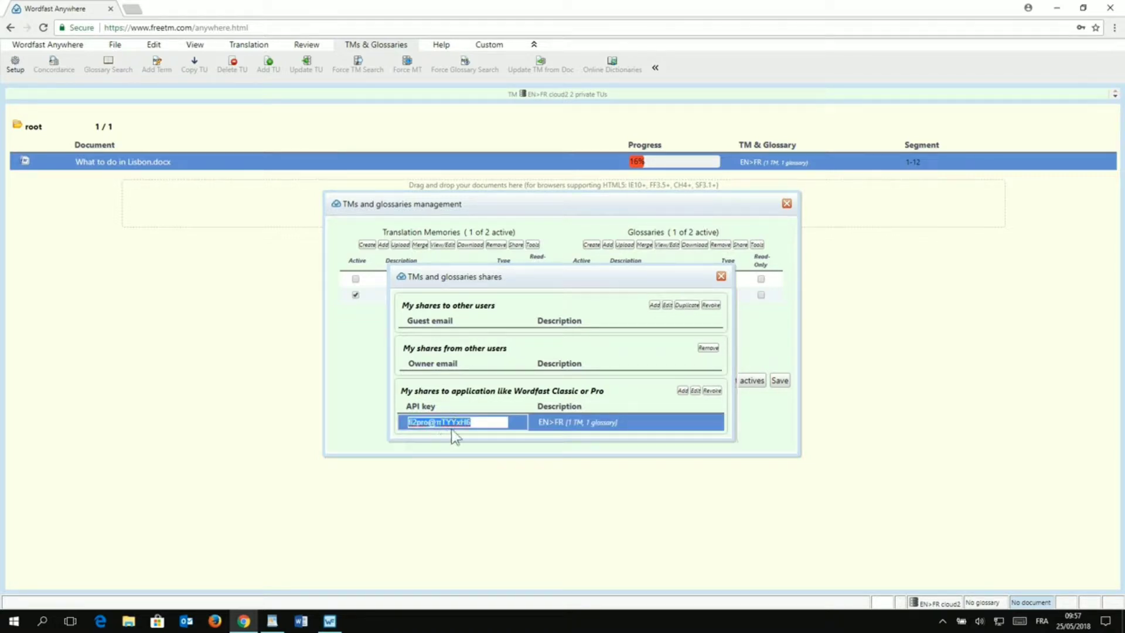
{"action": "left_click", "coordinate": [272, 621]}
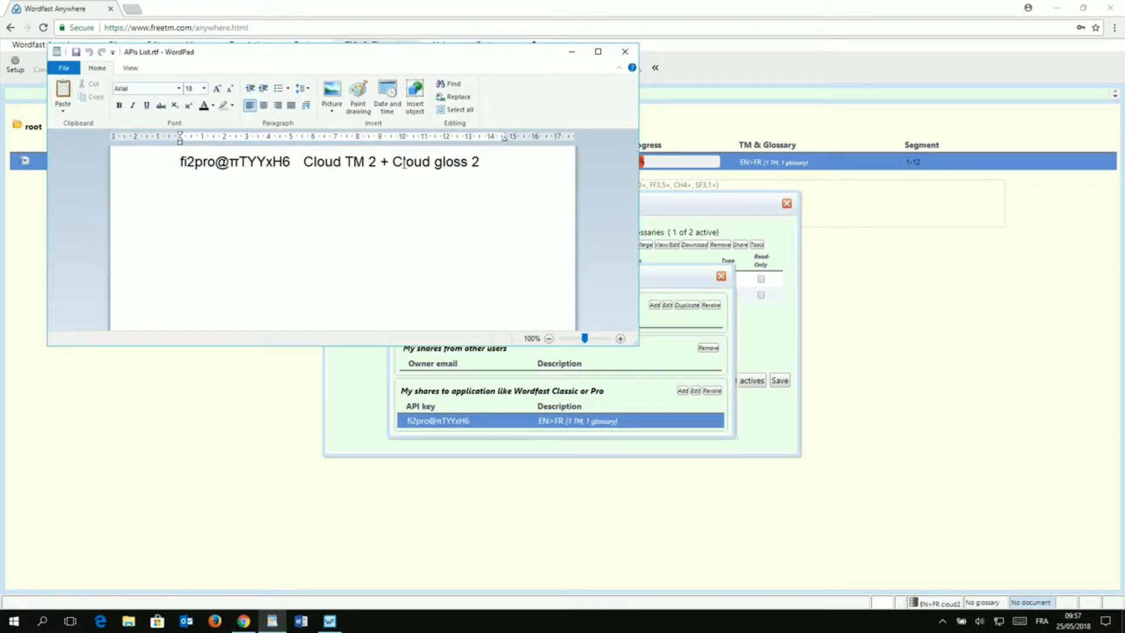
{"action": "left_click", "coordinate": [522, 422]}
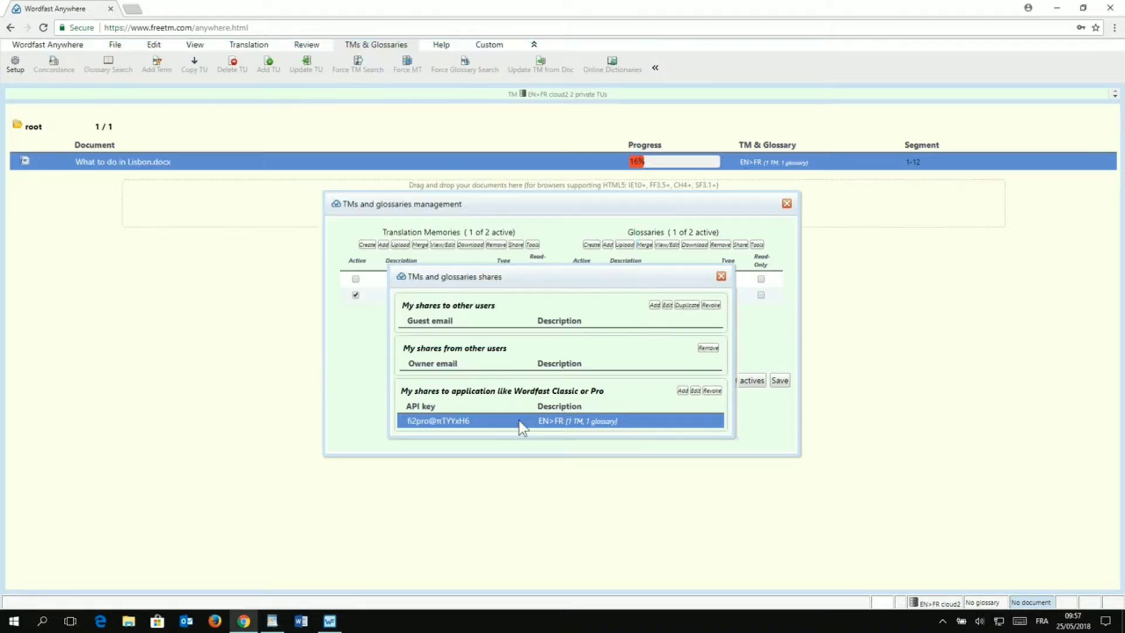
{"action": "left_click", "coordinate": [615, 404]}
Add and save an application share with EN>FR cloud1 (Overwrite TUs) and EN>FR glosscloud1.
{"action": "left_click", "coordinate": [683, 391]}
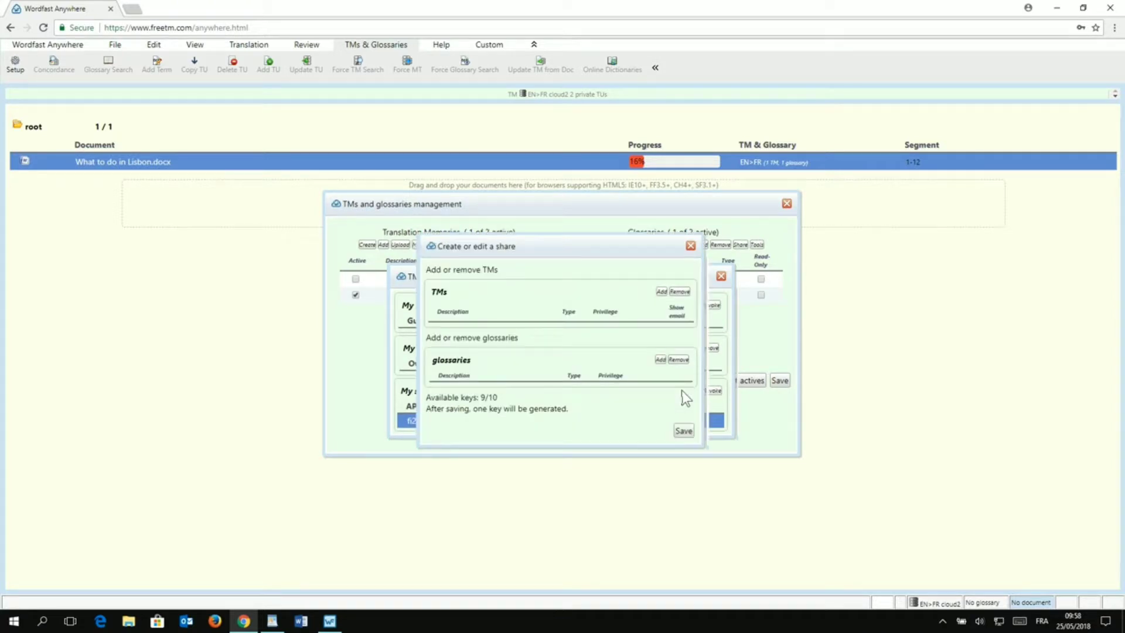
{"action": "left_click", "coordinate": [661, 292]}
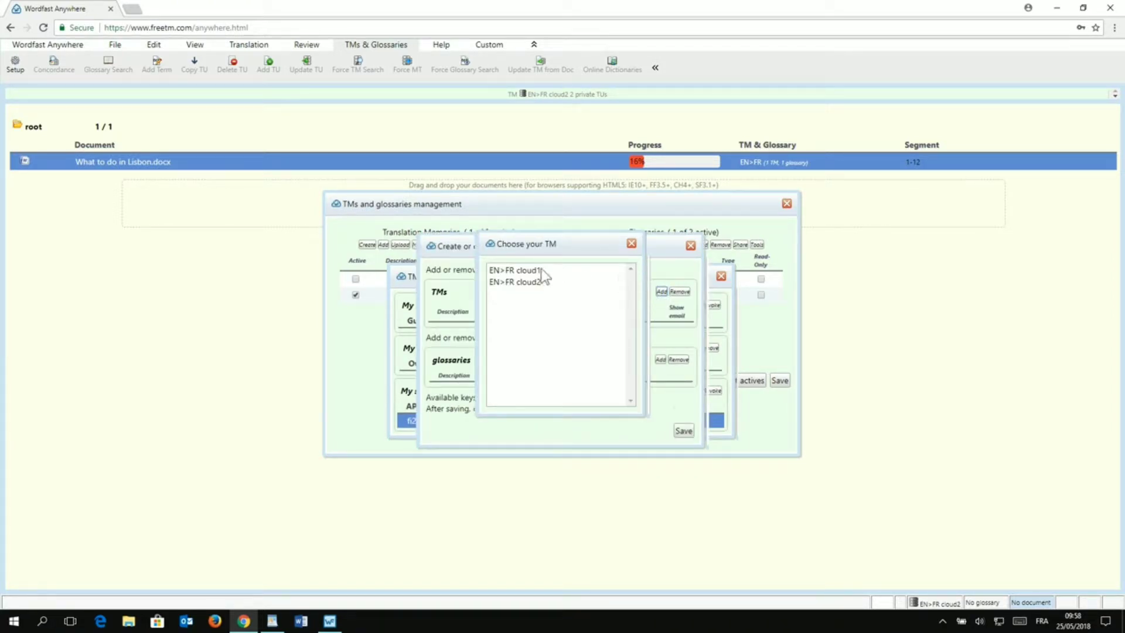
{"action": "left_click", "coordinate": [540, 270]}
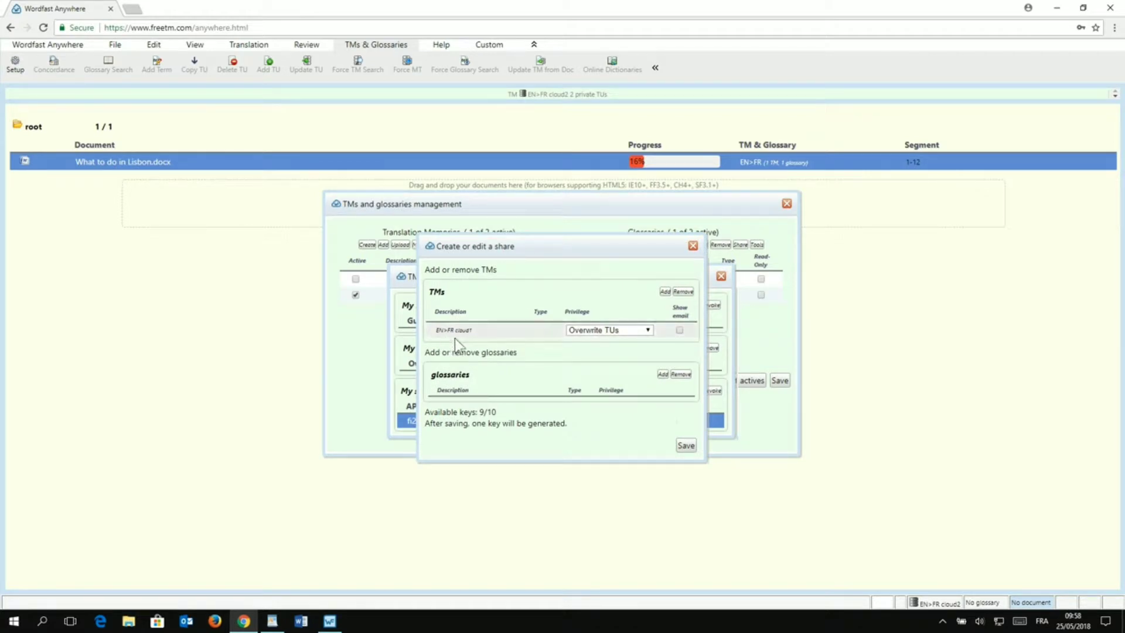
{"action": "left_click", "coordinate": [648, 330]}
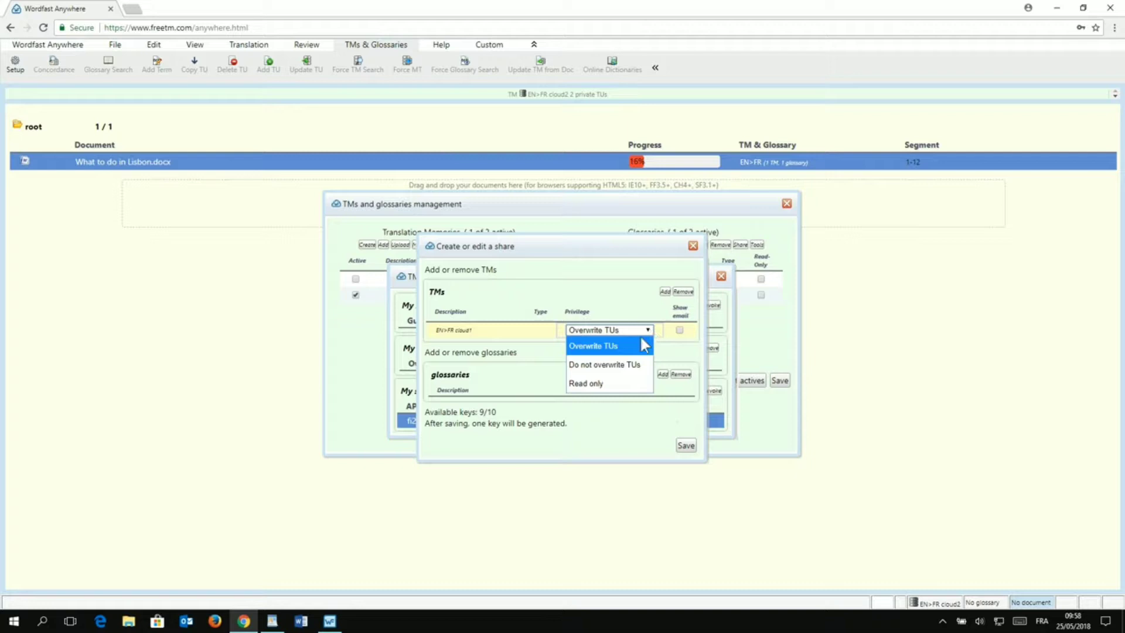
{"action": "left_click", "coordinate": [609, 347]}
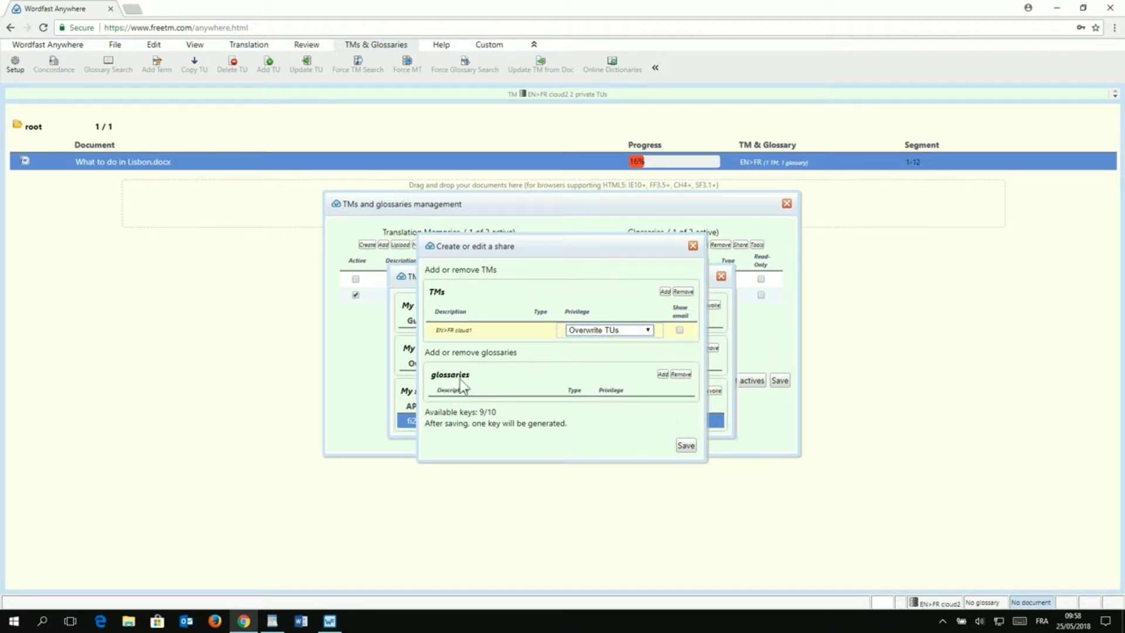
{"action": "left_click", "coordinate": [664, 375]}
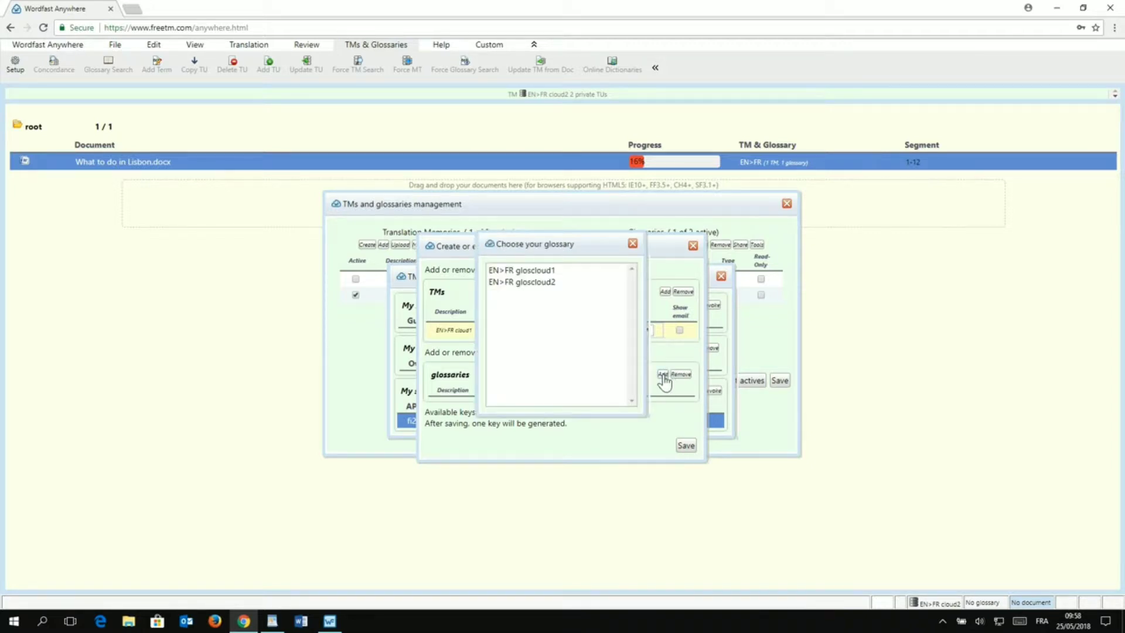
{"action": "double_click", "coordinate": [539, 271]}
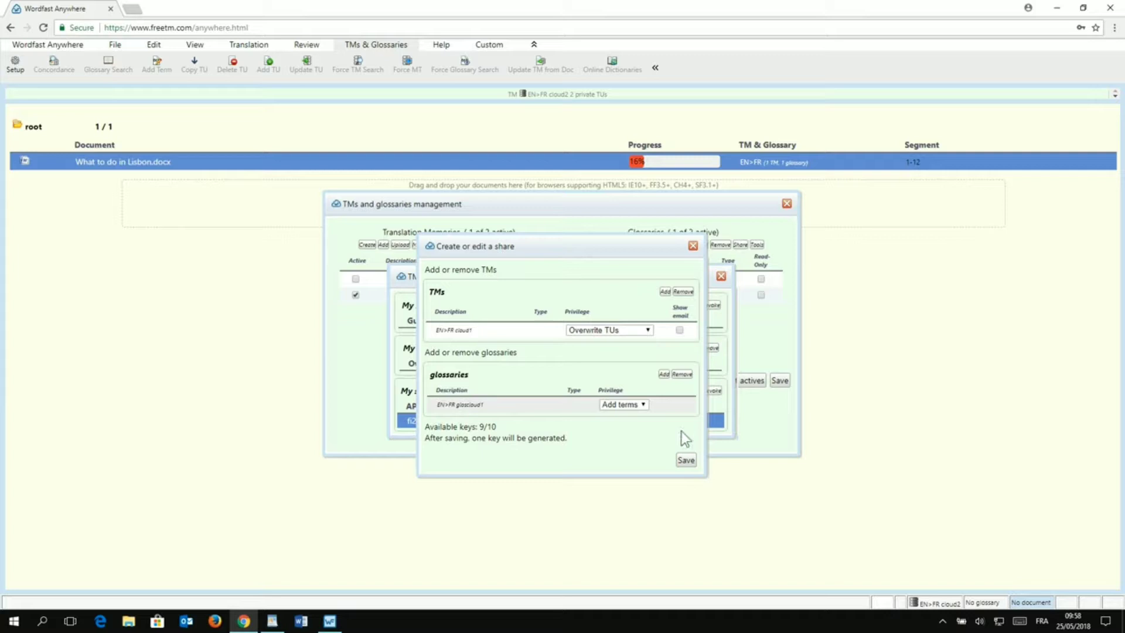
{"action": "left_click", "coordinate": [686, 461]}
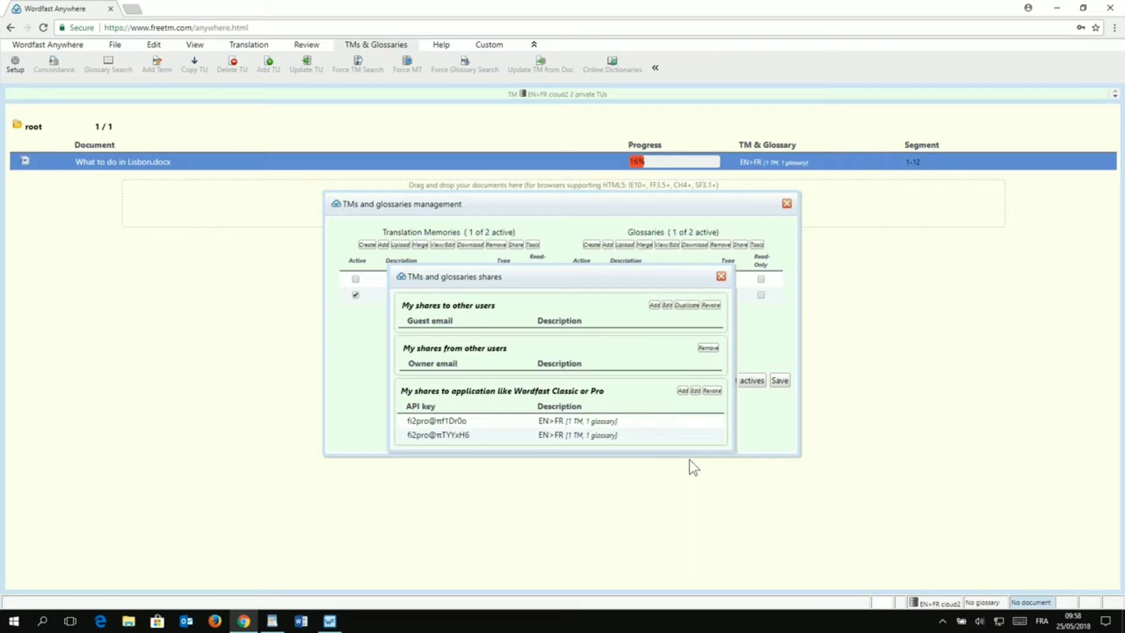
Copy the new application share's API key from Wordfast Anywhere.
{"action": "left_click", "coordinate": [280, 626]}
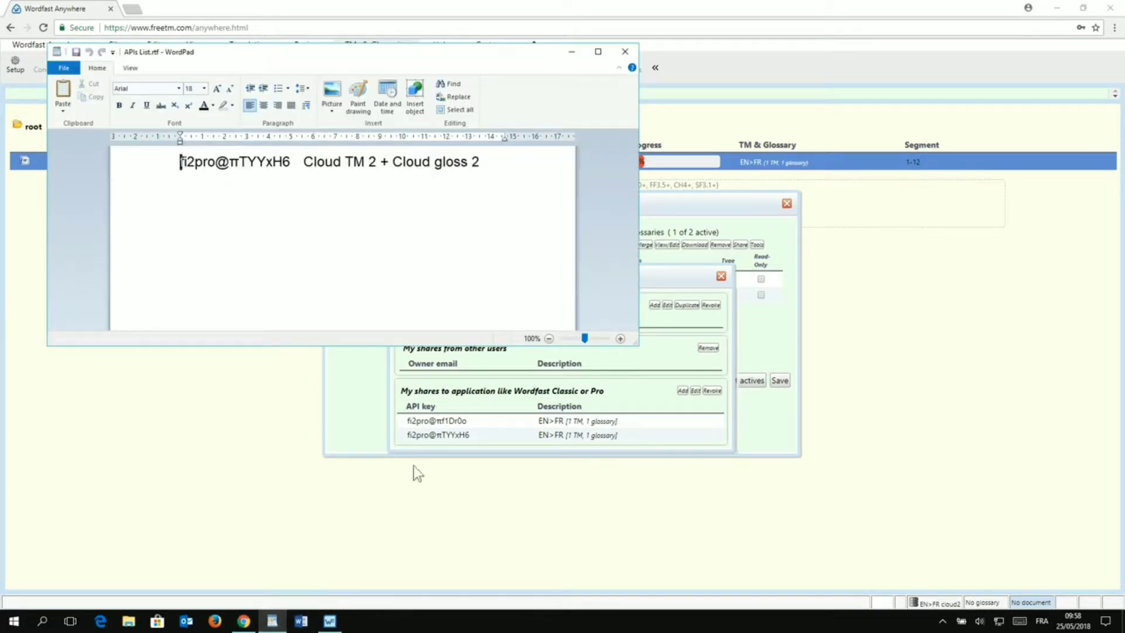
{"action": "left_click", "coordinate": [442, 422]}
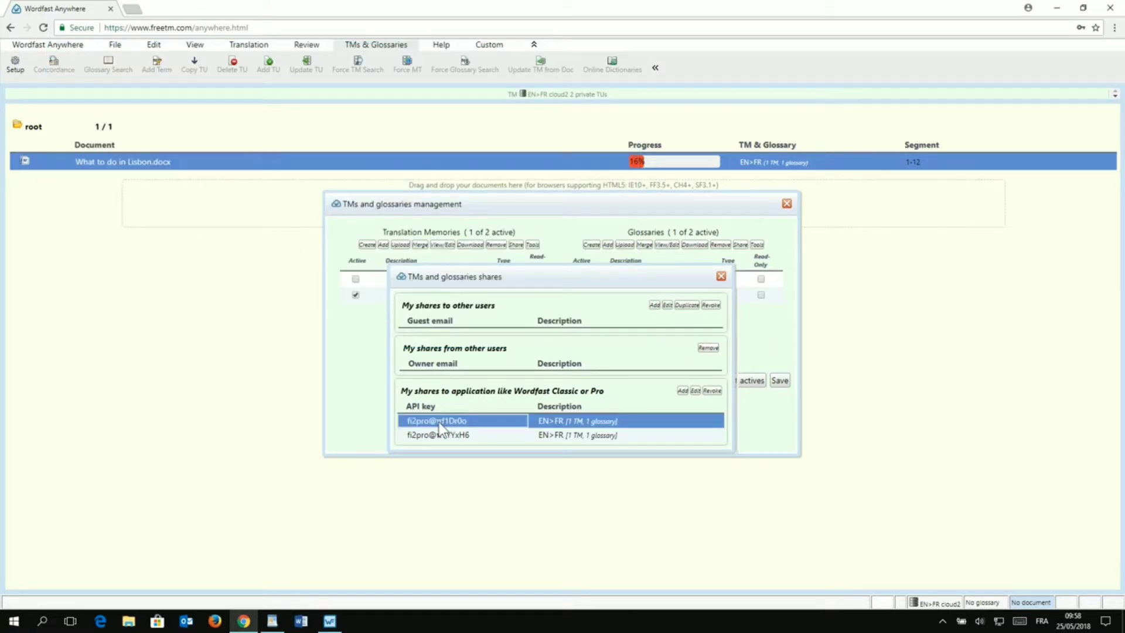
{"action": "double_click", "coordinate": [439, 422]}
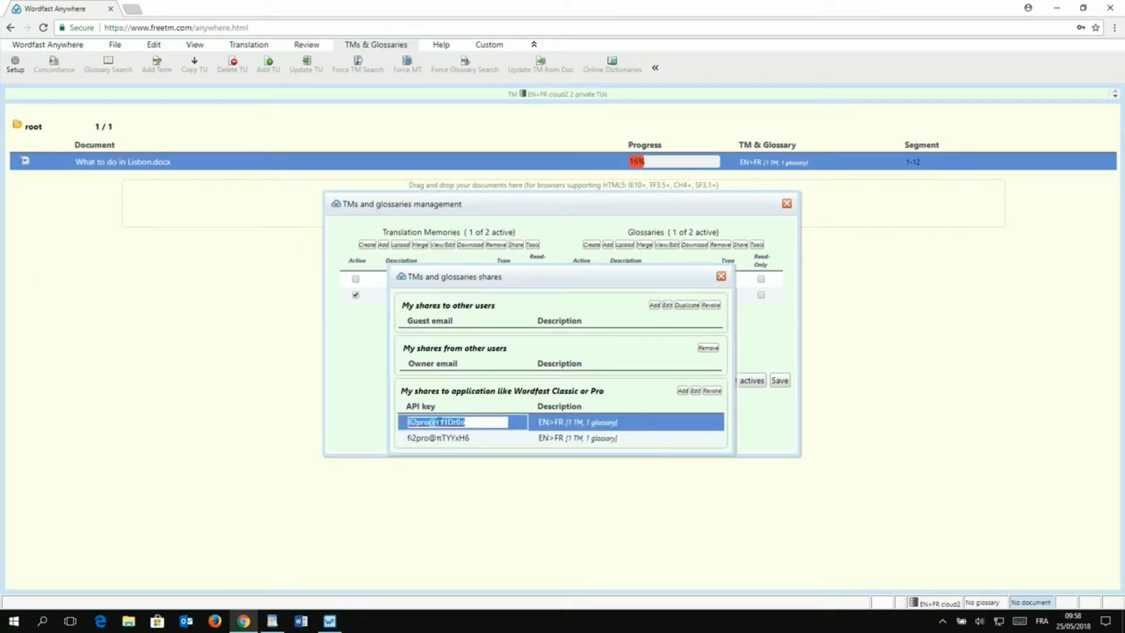
{"action": "right_click", "coordinate": [438, 423]}
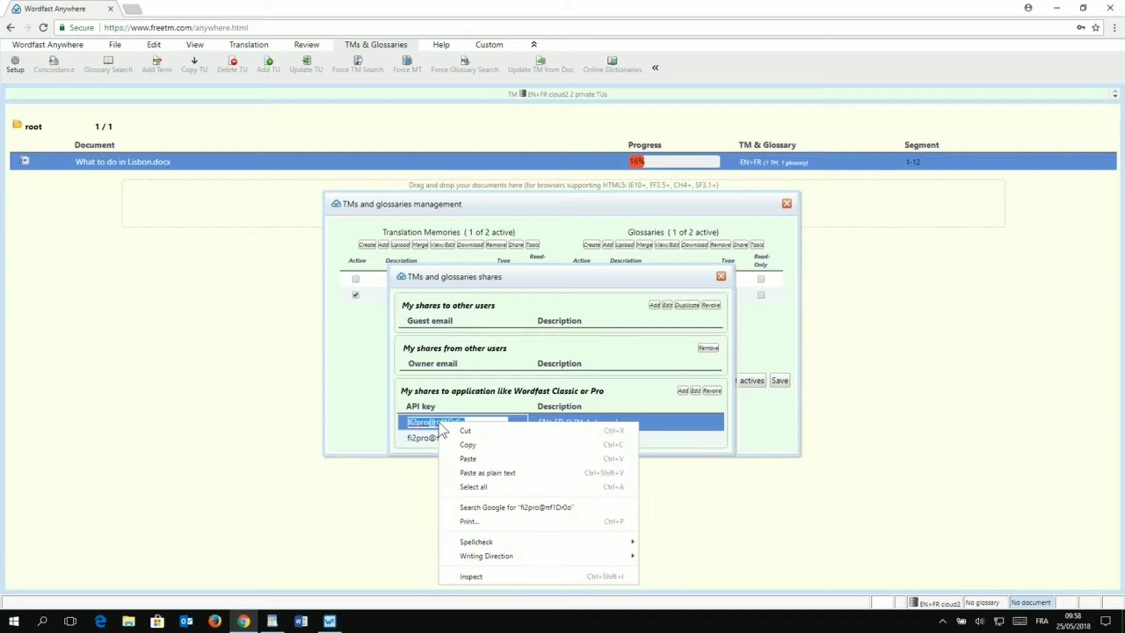
{"action": "left_click", "coordinate": [488, 446]}
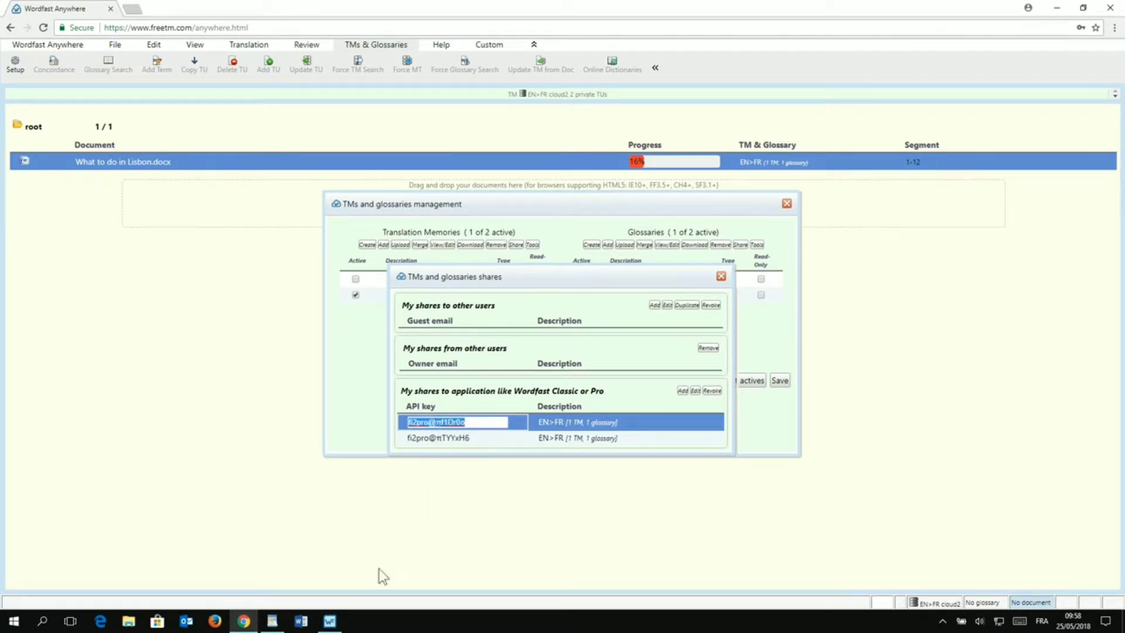
Paste the key on a new WordPad line labelled 'Cloud TM 1 + Cloud gloss 1'.
{"action": "left_click", "coordinate": [272, 622]}
{"action": "left_click", "coordinate": [490, 166]}
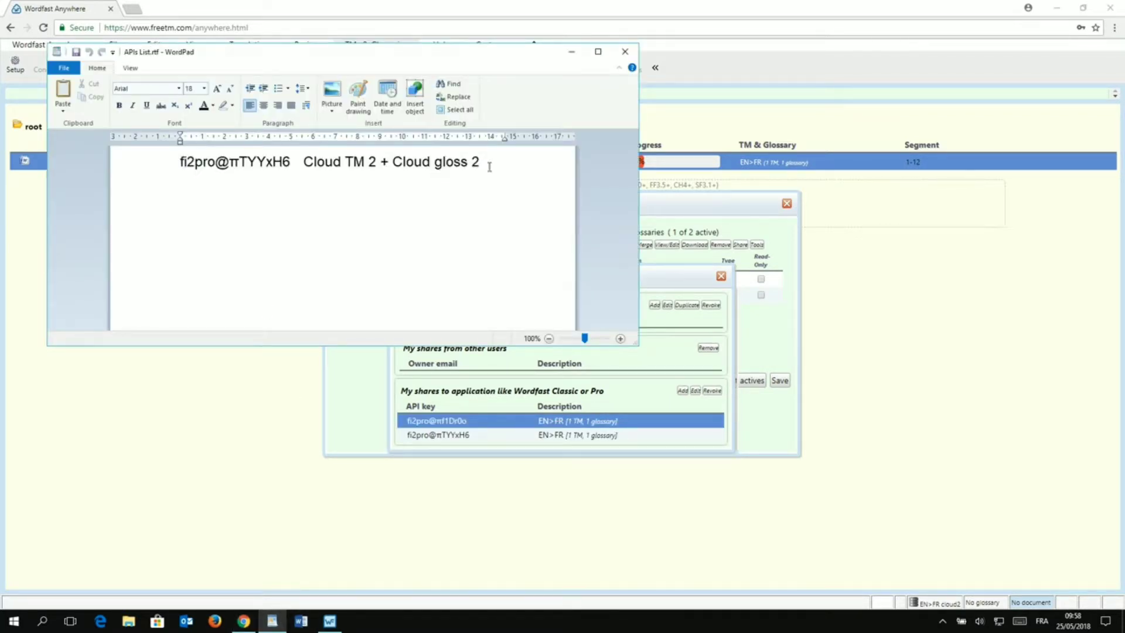
{"action": "key", "text": "Return"}
{"action": "right_click", "coordinate": [203, 197]}
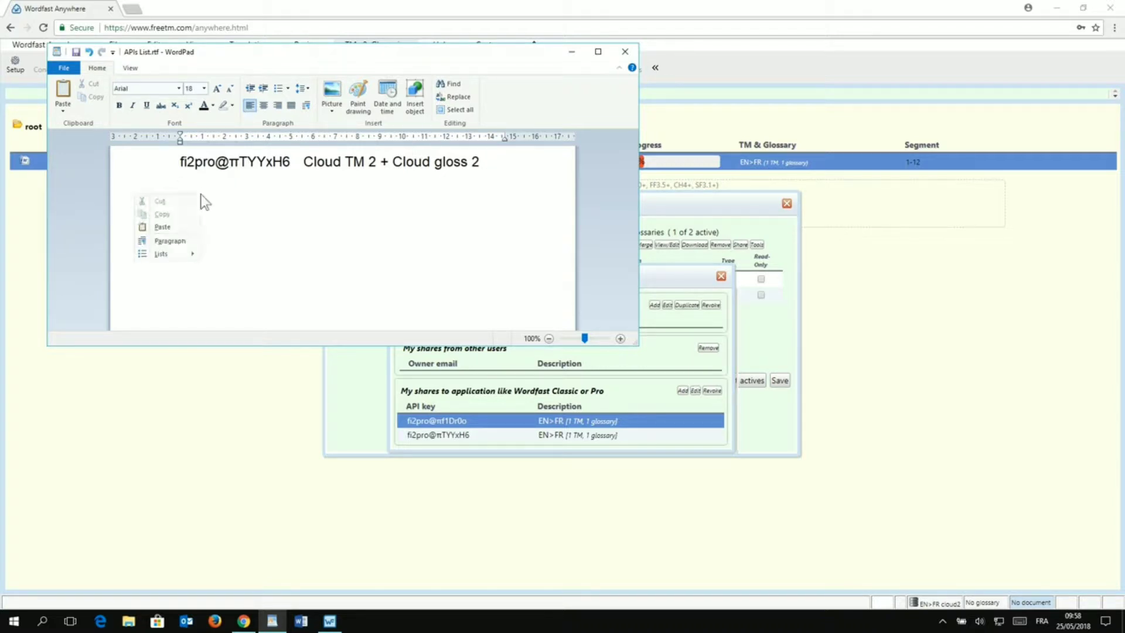
{"action": "left_click", "coordinate": [177, 226]}
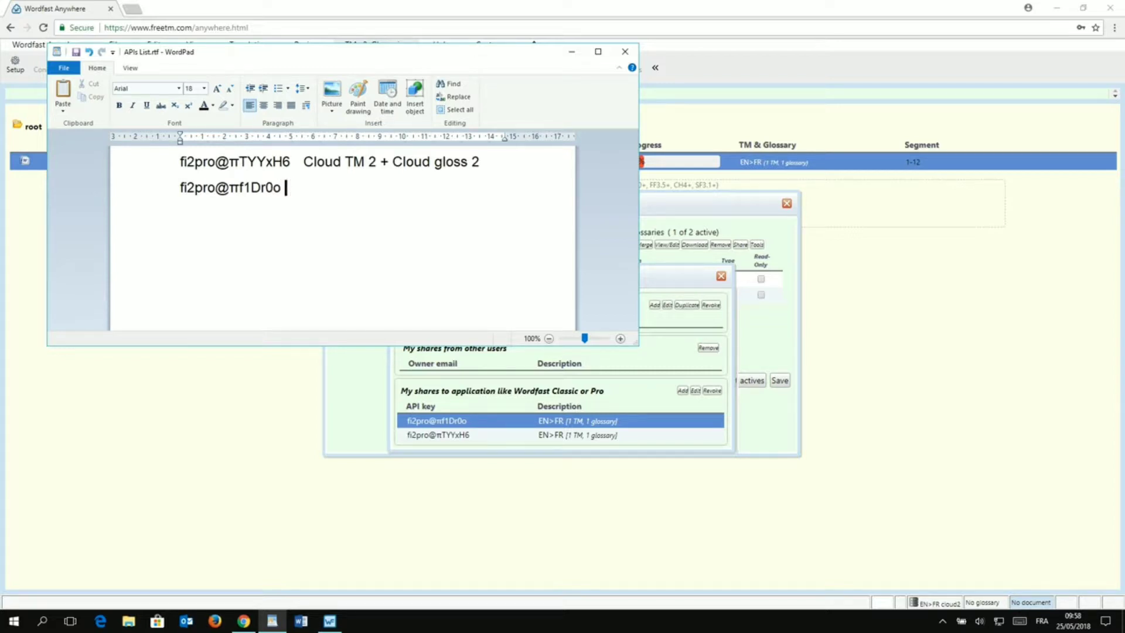
{"action": "type", "text": "C"}
{"action": "key", "text": "BackSpace"}
{"action": "key", "text": "BackSpace"}
{"action": "type", "text": "Cloud TM 1 + Cloud "}
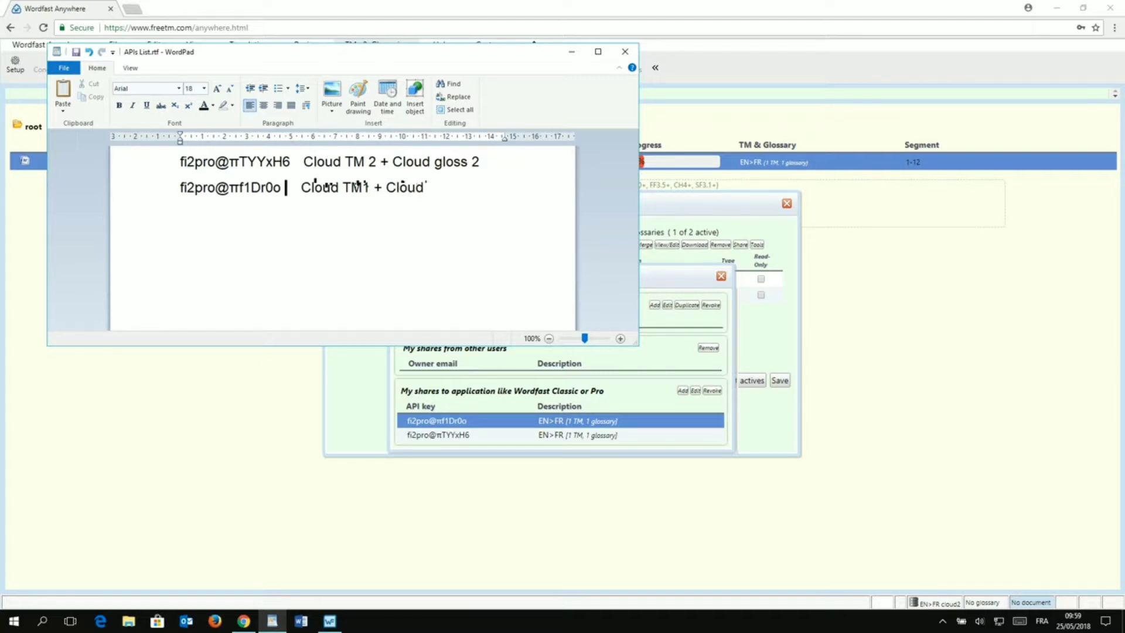
{"action": "type", "text": "gloss 1"}
{"action": "left_click", "coordinate": [364, 189]}
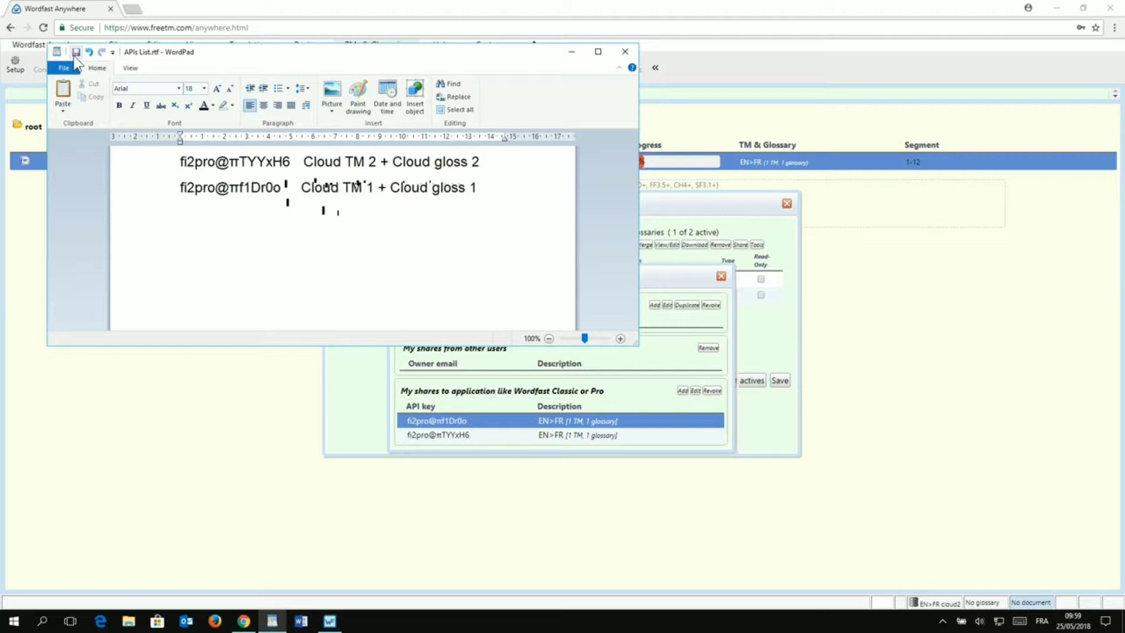
Minimize WordPad, close the shares list, and save the TM and glossary selections.
{"action": "left_click", "coordinate": [571, 52]}
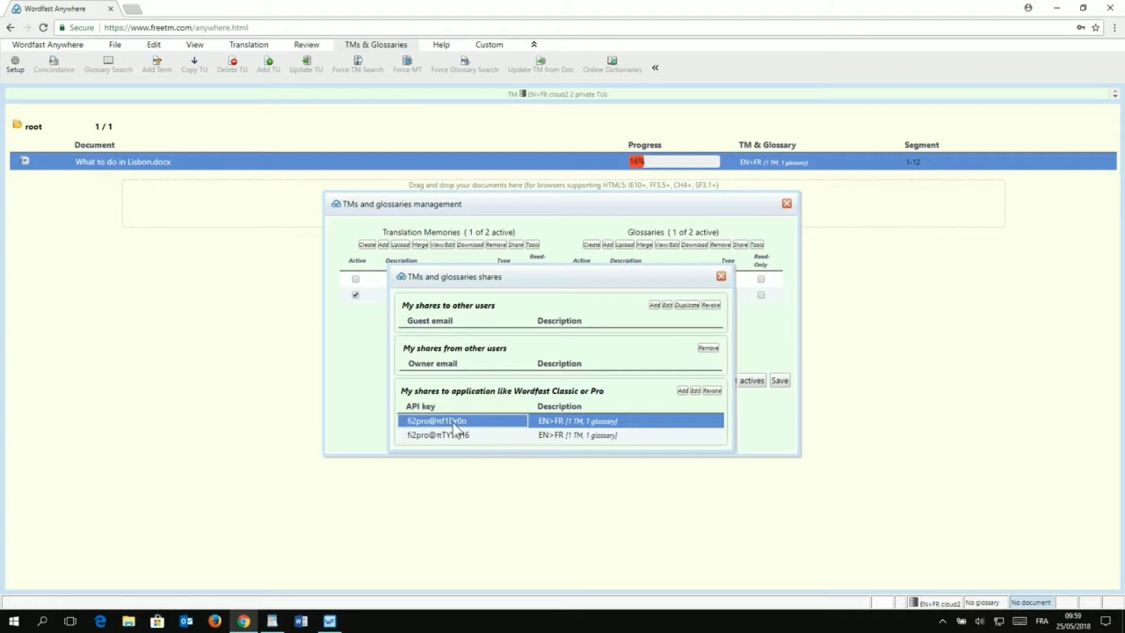
{"action": "left_click", "coordinate": [722, 277]}
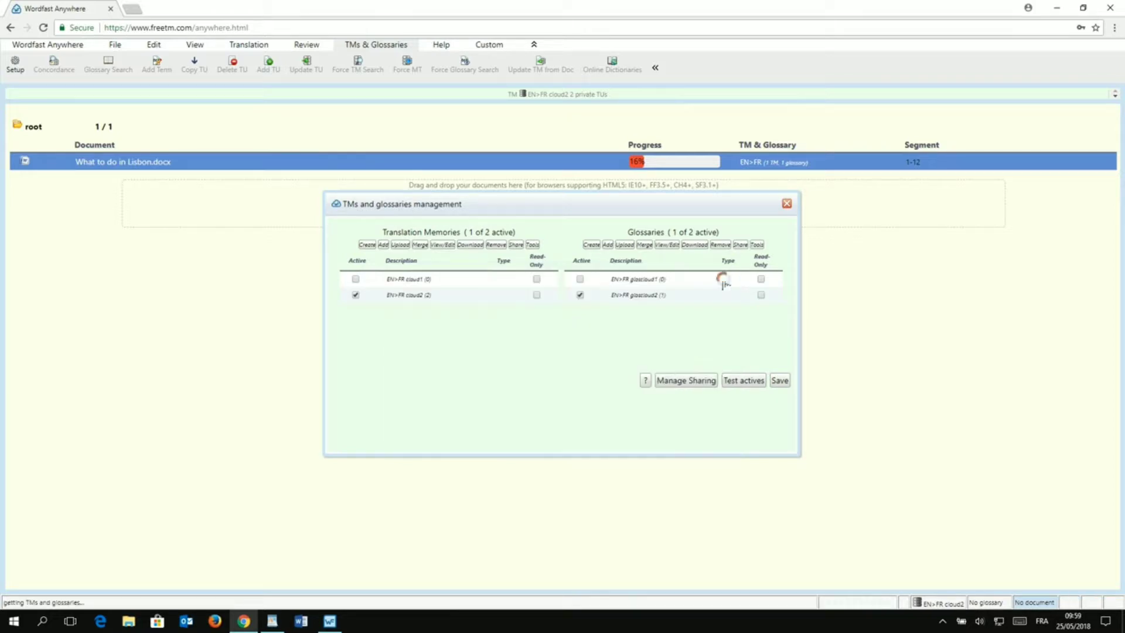
{"action": "left_click", "coordinate": [780, 381]}
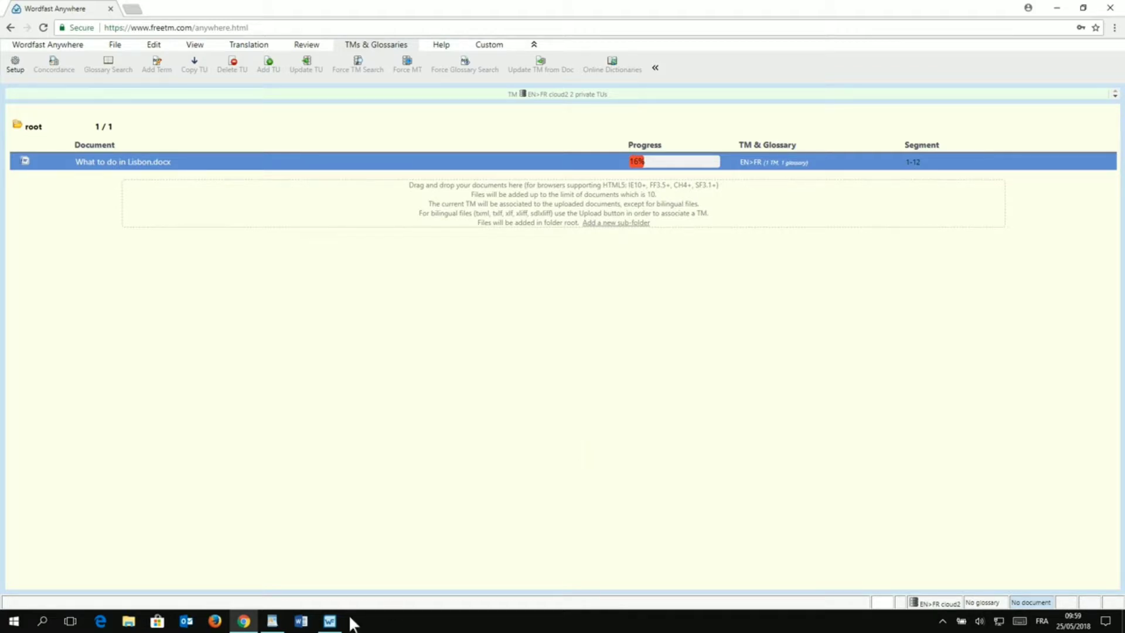
Switch to Wordfast Pro and leave the editor for the Lisbon project's file list.
{"action": "left_click", "coordinate": [330, 622]}
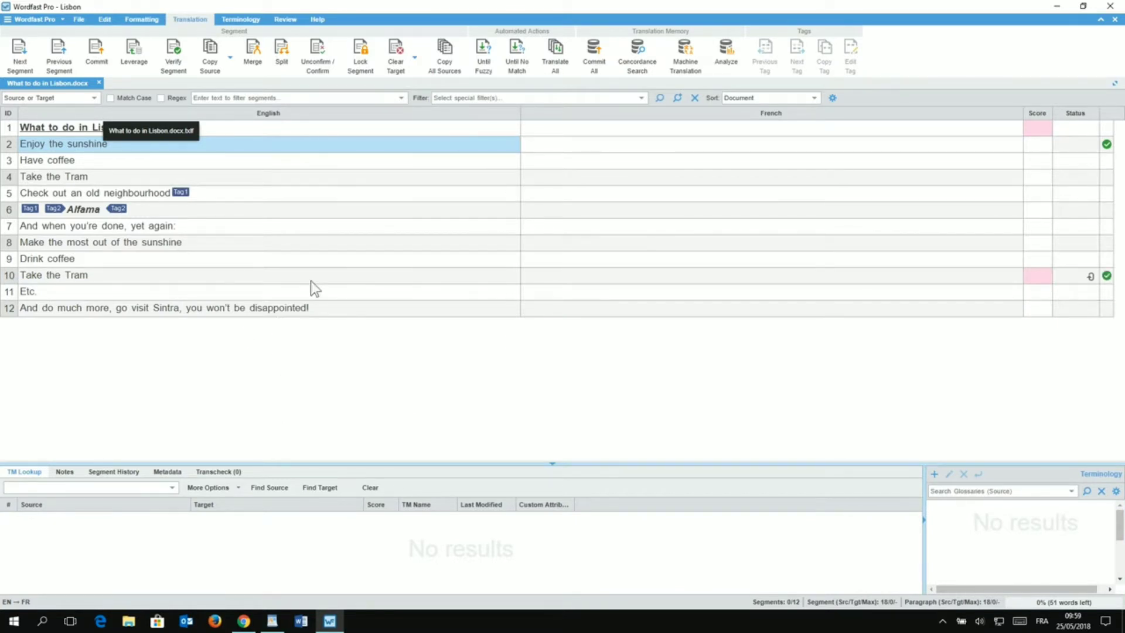
{"action": "left_click", "coordinate": [31, 22]}
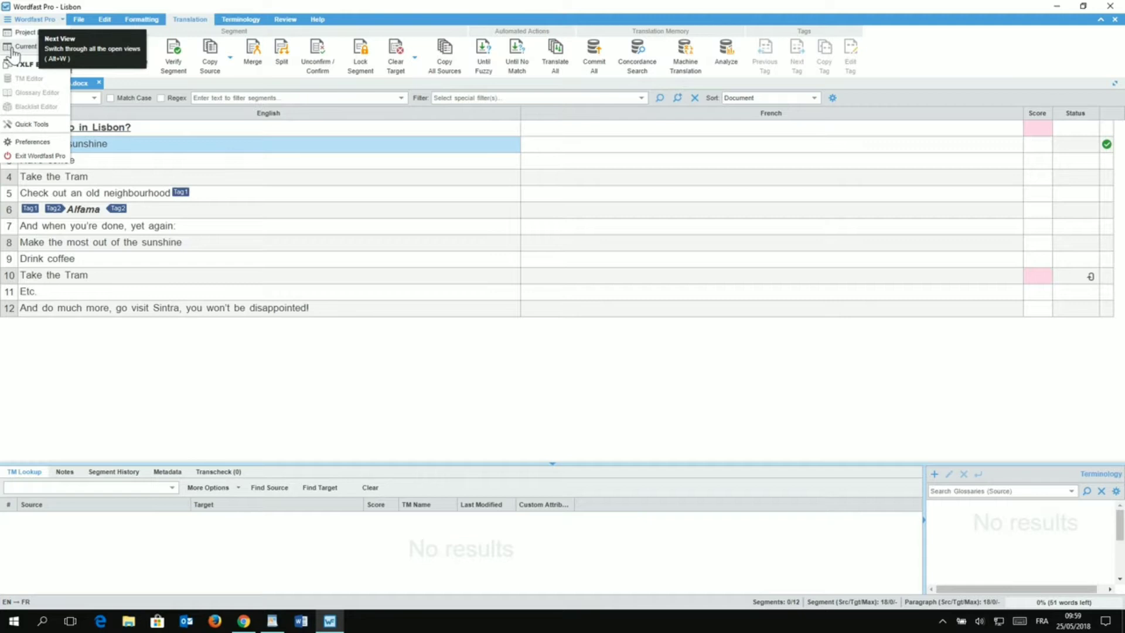
{"action": "left_click", "coordinate": [18, 48]}
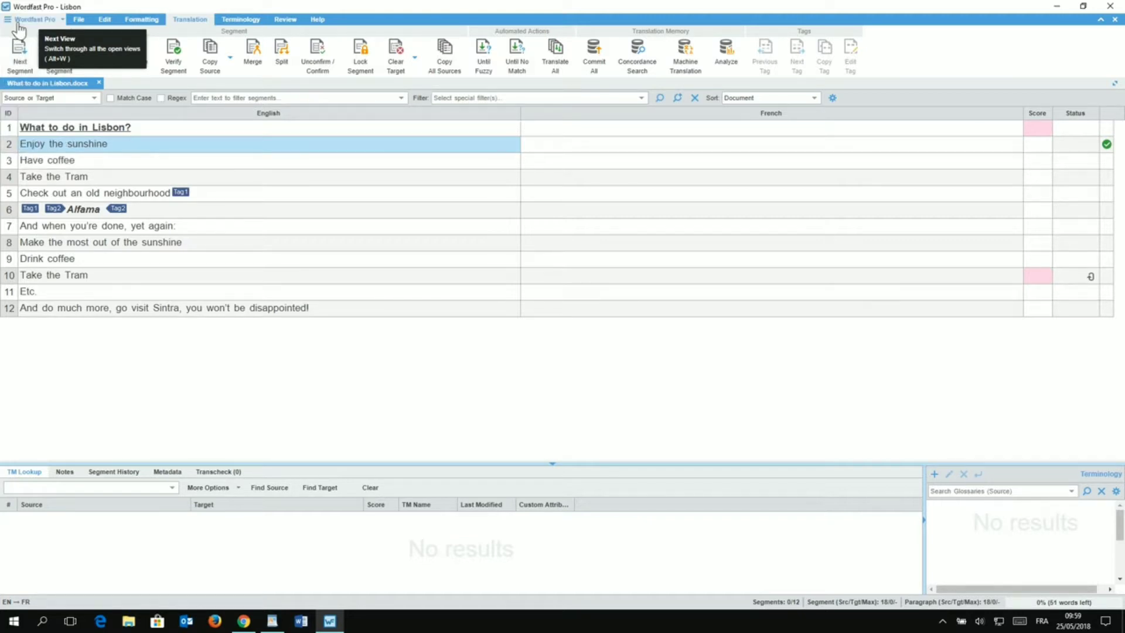
{"action": "left_click", "coordinate": [18, 24]}
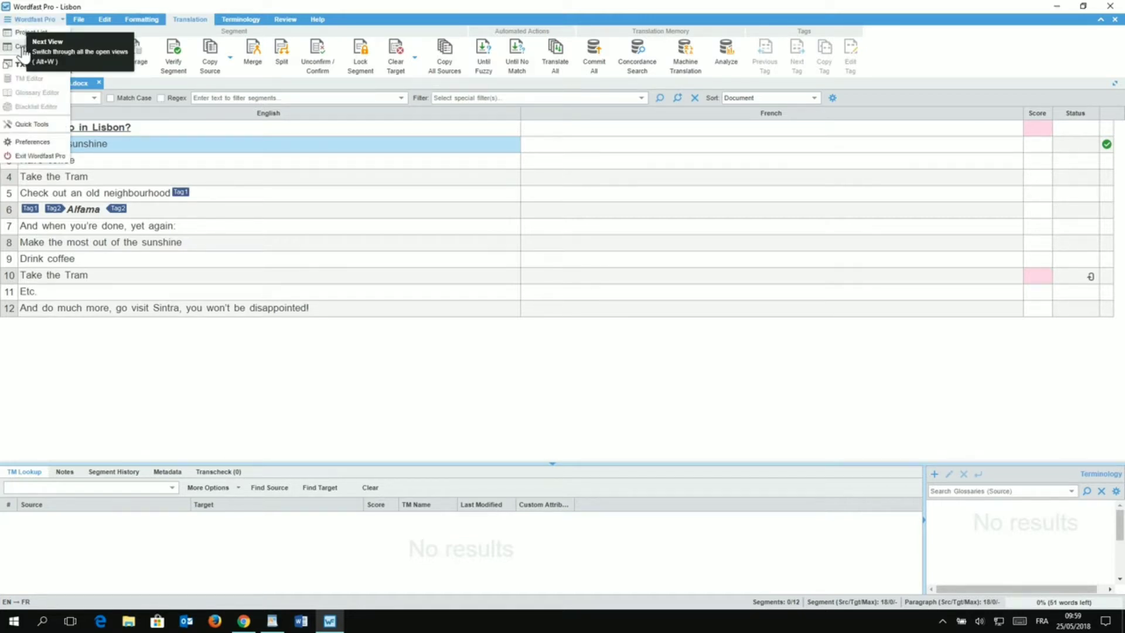
{"action": "left_click", "coordinate": [24, 53]}
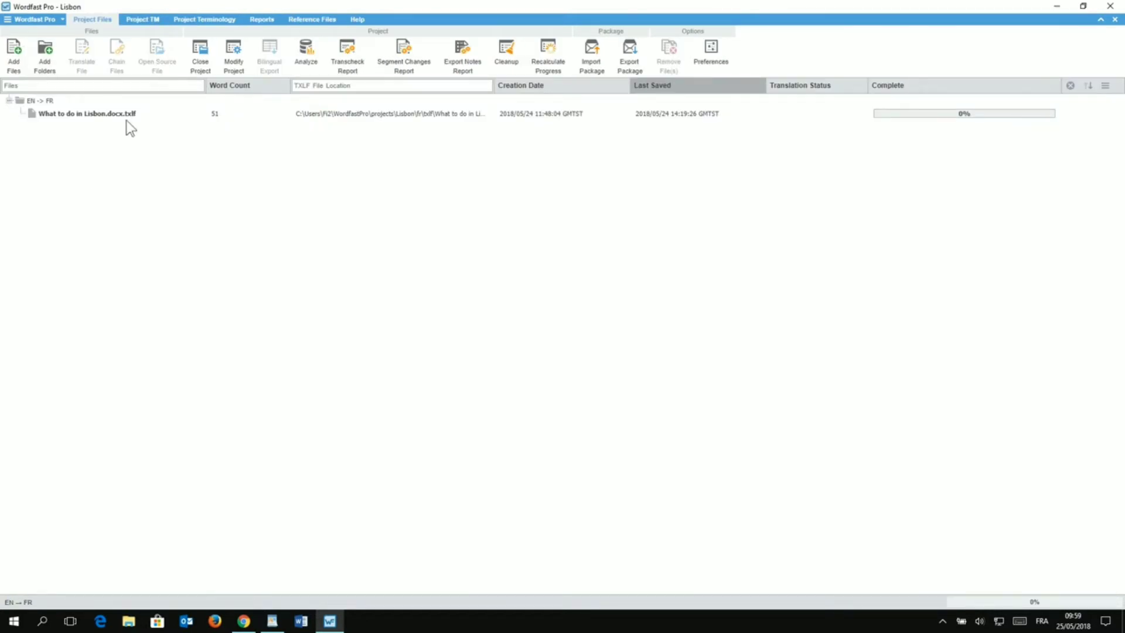
Start a remote WFA Server TM connection in Project TM named 'Cloud TM 1'.
{"action": "left_click", "coordinate": [146, 22]}
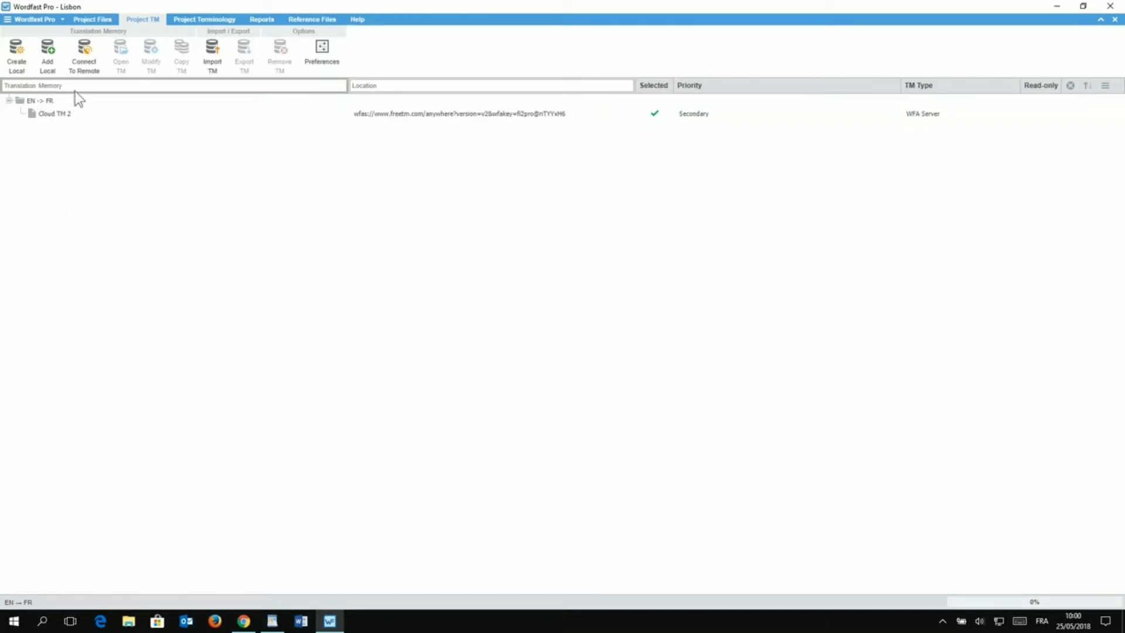
{"action": "left_click", "coordinate": [81, 59]}
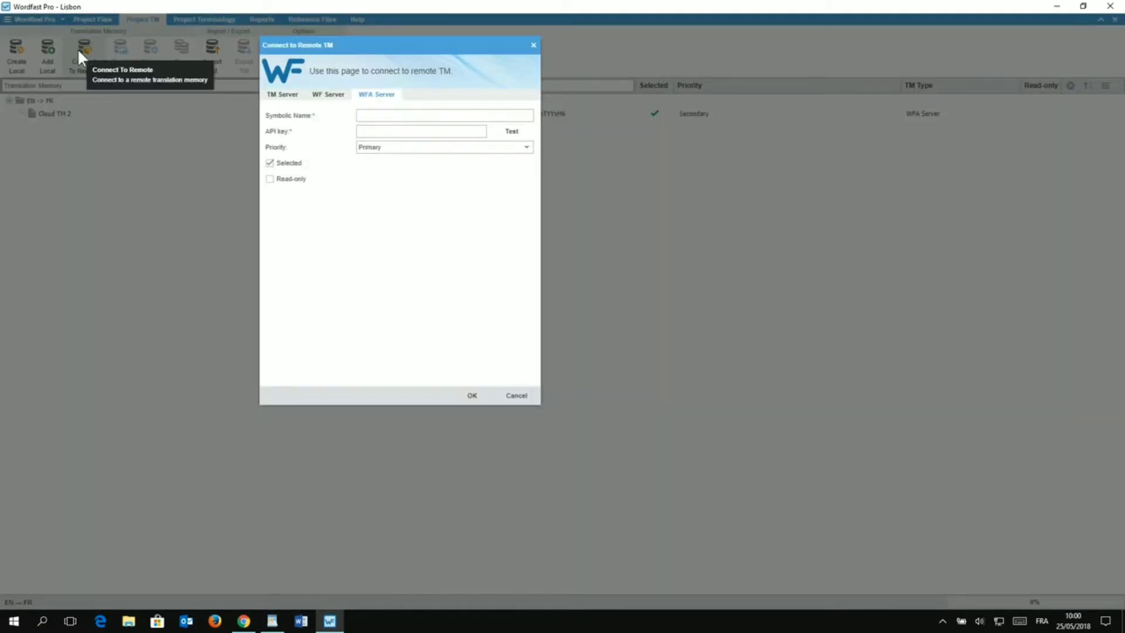
{"action": "left_click", "coordinate": [283, 99]}
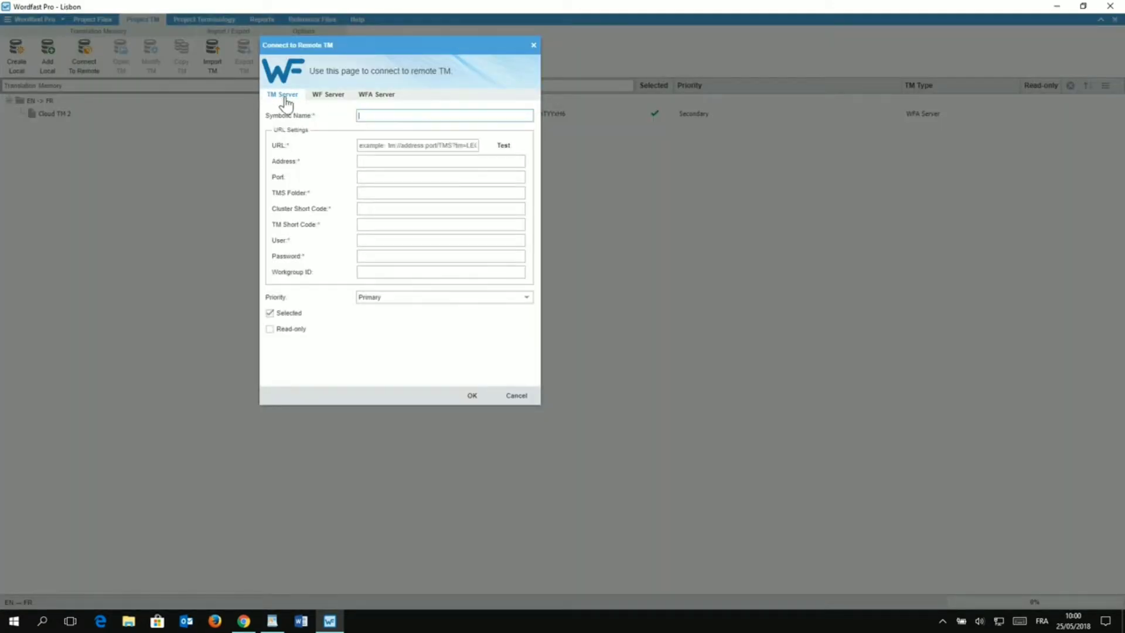
{"action": "left_click", "coordinate": [330, 96]}
{"action": "left_click", "coordinate": [367, 96]}
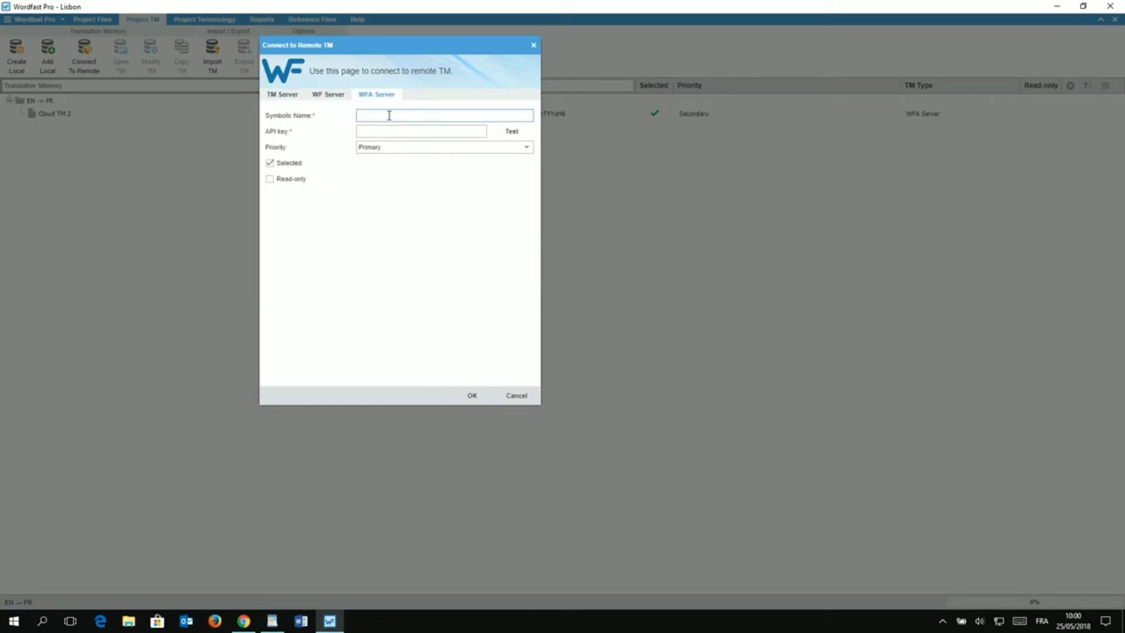
{"action": "type", "text": "Cloud TM 1"}
Paste the API key, test the connection, keep Primary priority, and confirm.
{"action": "left_click", "coordinate": [377, 132]}
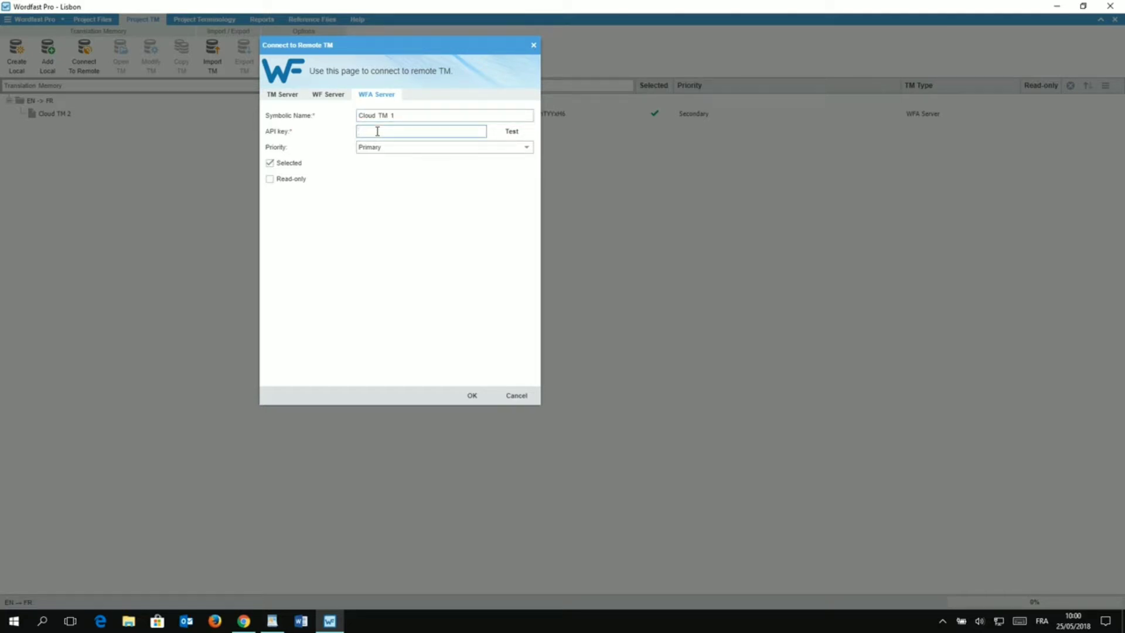
{"action": "key", "text": "ctrl+v"}
{"action": "left_click", "coordinate": [515, 134]}
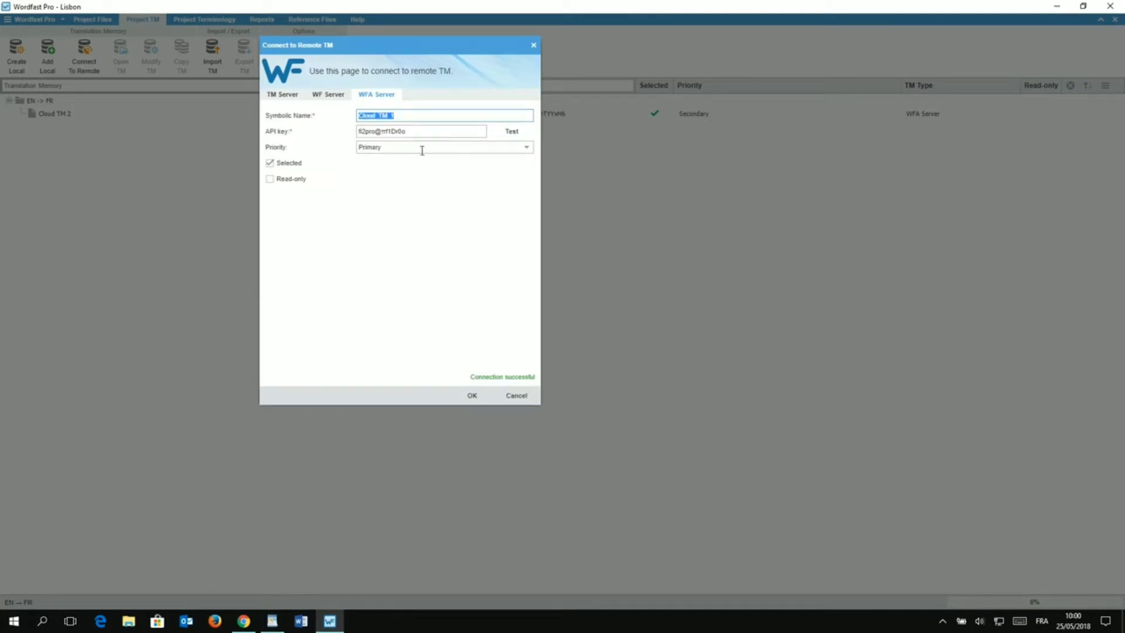
{"action": "left_click", "coordinate": [527, 152]}
{"action": "left_click", "coordinate": [527, 147]}
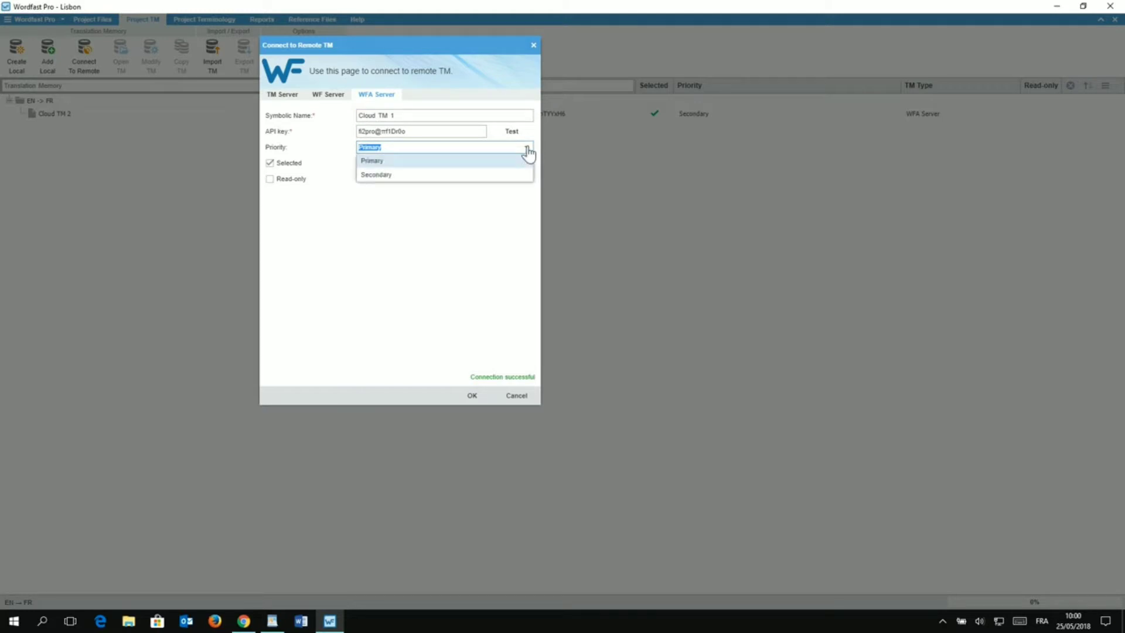
{"action": "left_click", "coordinate": [528, 152]}
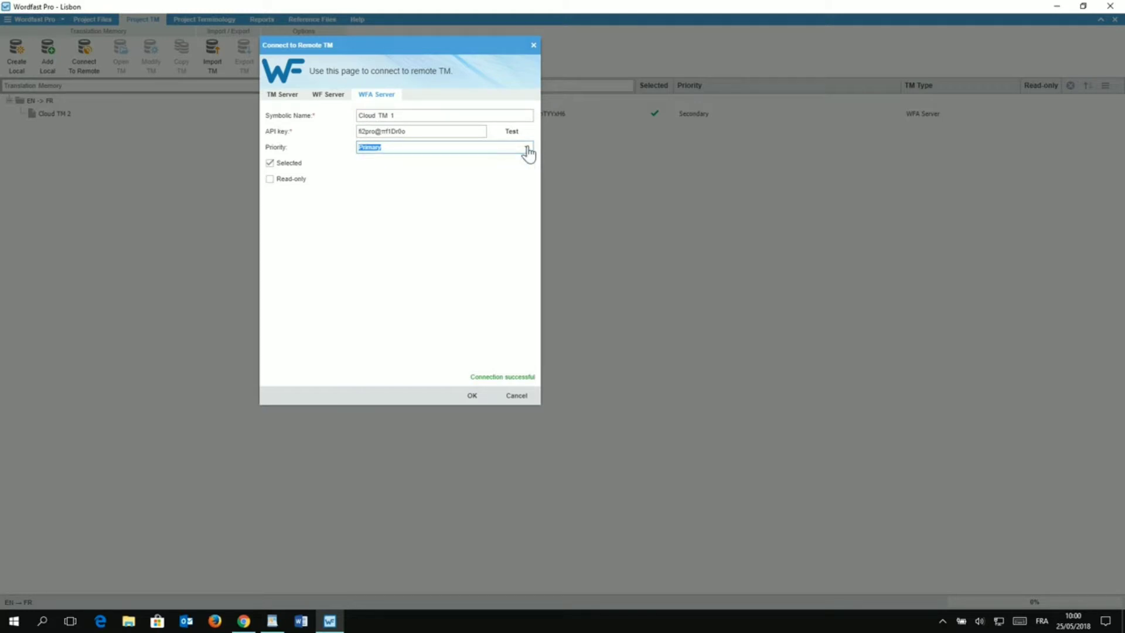
{"action": "left_click", "coordinate": [438, 147]}
{"action": "left_click", "coordinate": [471, 398]}
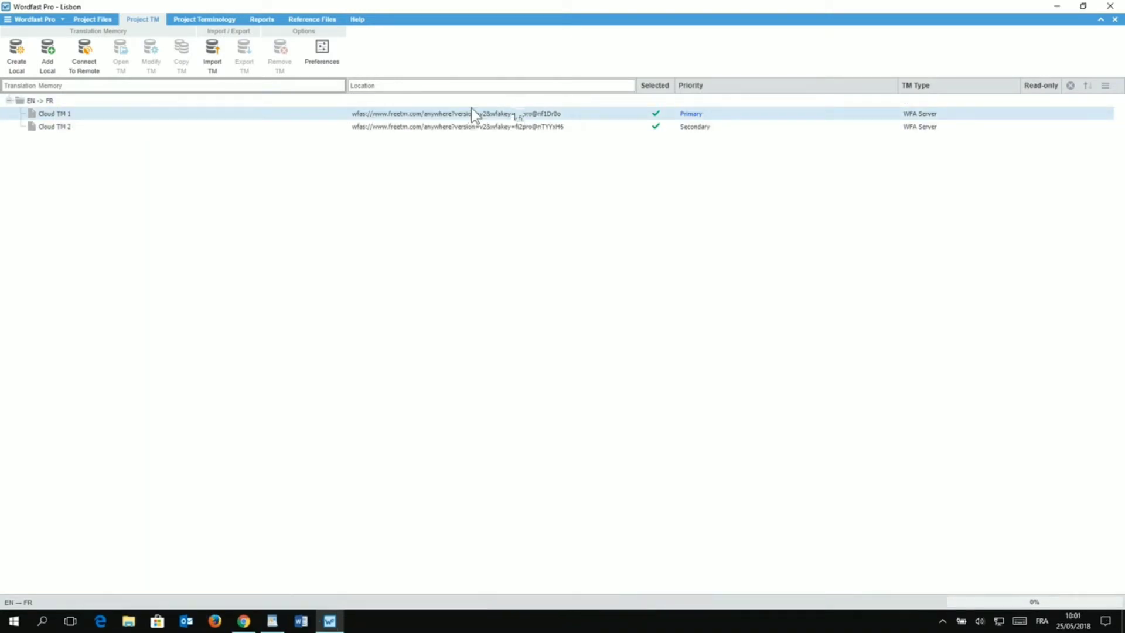
Select the Cloud TM 1 row to review its WFA Server location and Primary priority.
{"action": "left_click", "coordinate": [511, 116]}
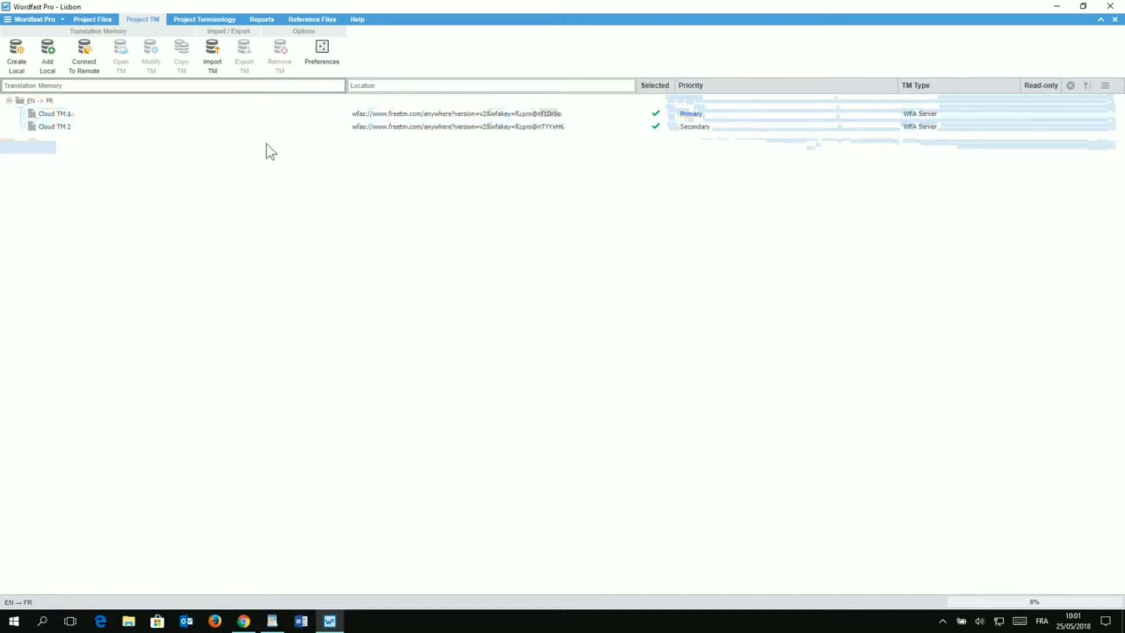
Start a remote WFA Server glossary connection named 'Cloud gloss 1'.
{"action": "left_click", "coordinate": [186, 21]}
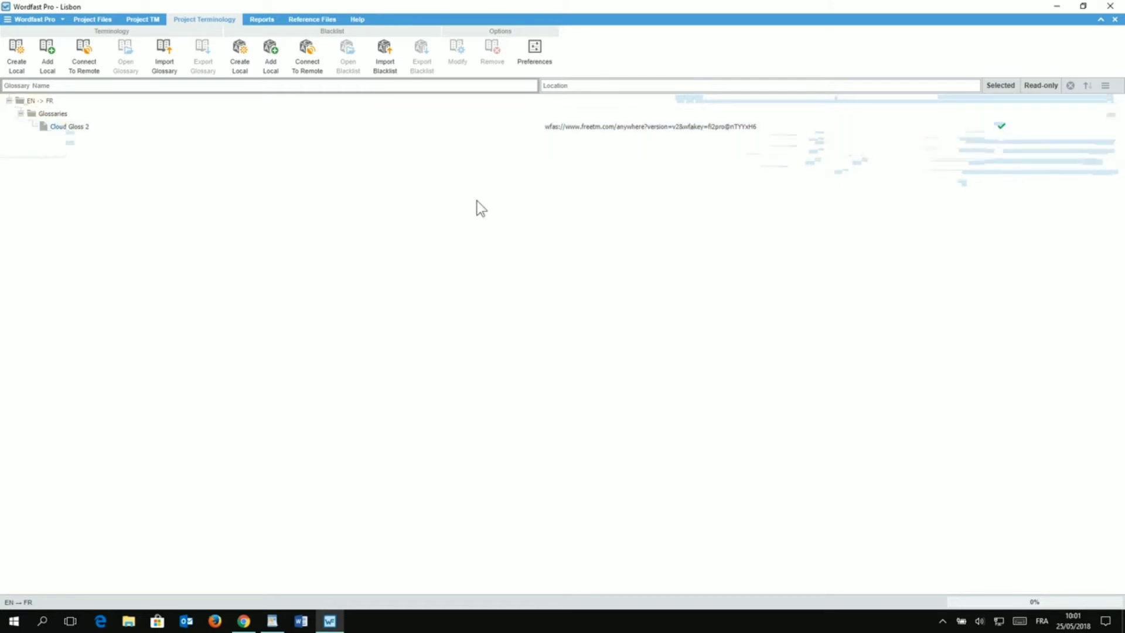
{"action": "left_click", "coordinate": [85, 56]}
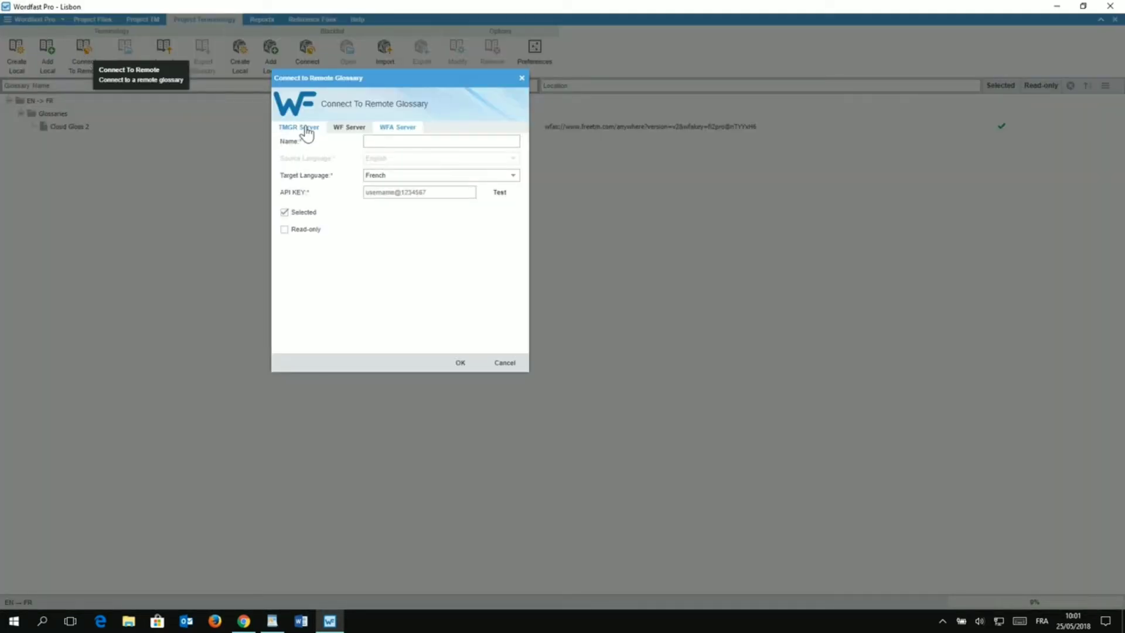
{"action": "left_click", "coordinate": [347, 128]}
{"action": "left_click", "coordinate": [391, 129]}
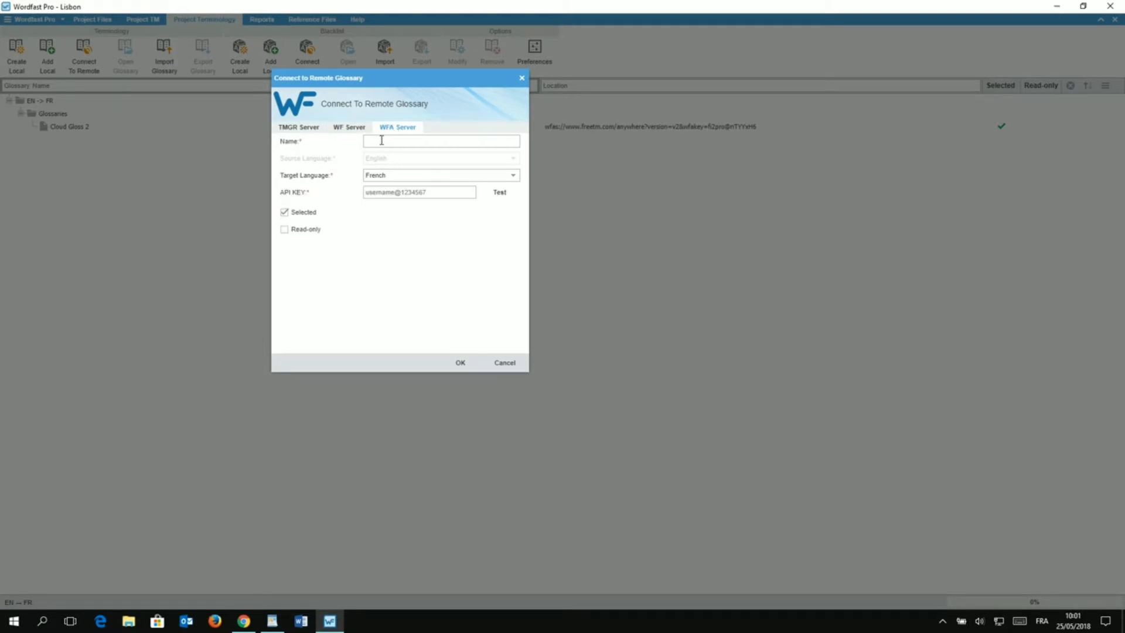
{"action": "left_click", "coordinate": [382, 141]}
{"action": "type", "text": "Cloud gloss 1"}
Paste the glossary's API key, test the connection, and confirm it.
{"action": "left_click", "coordinate": [435, 193]}
{"action": "key", "text": "ctrl+v"}
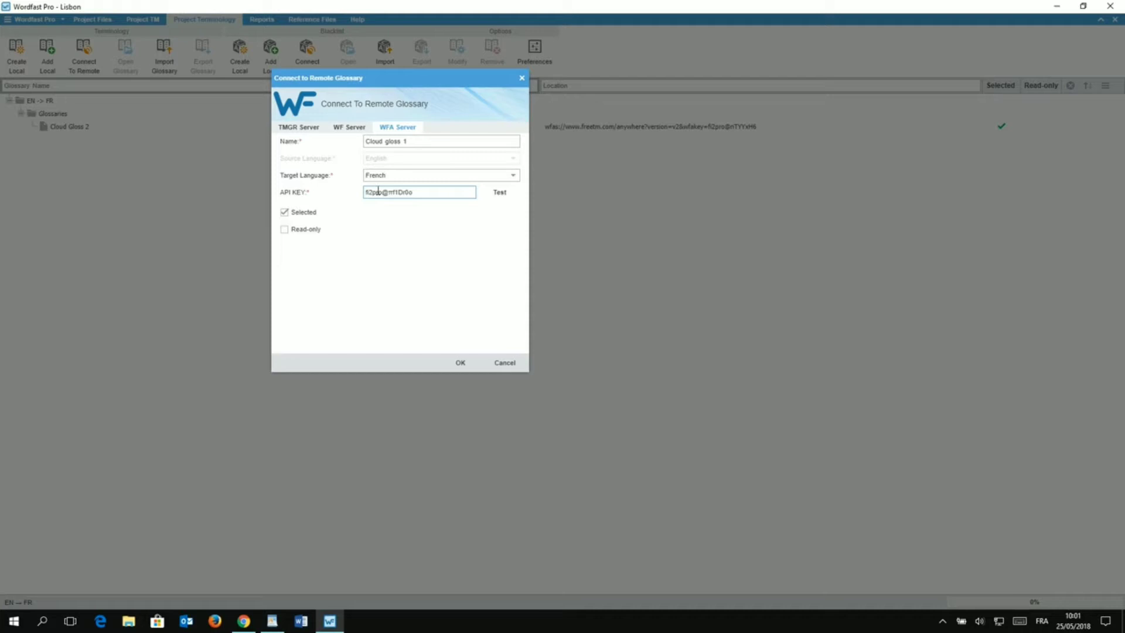
{"action": "left_click", "coordinate": [508, 199]}
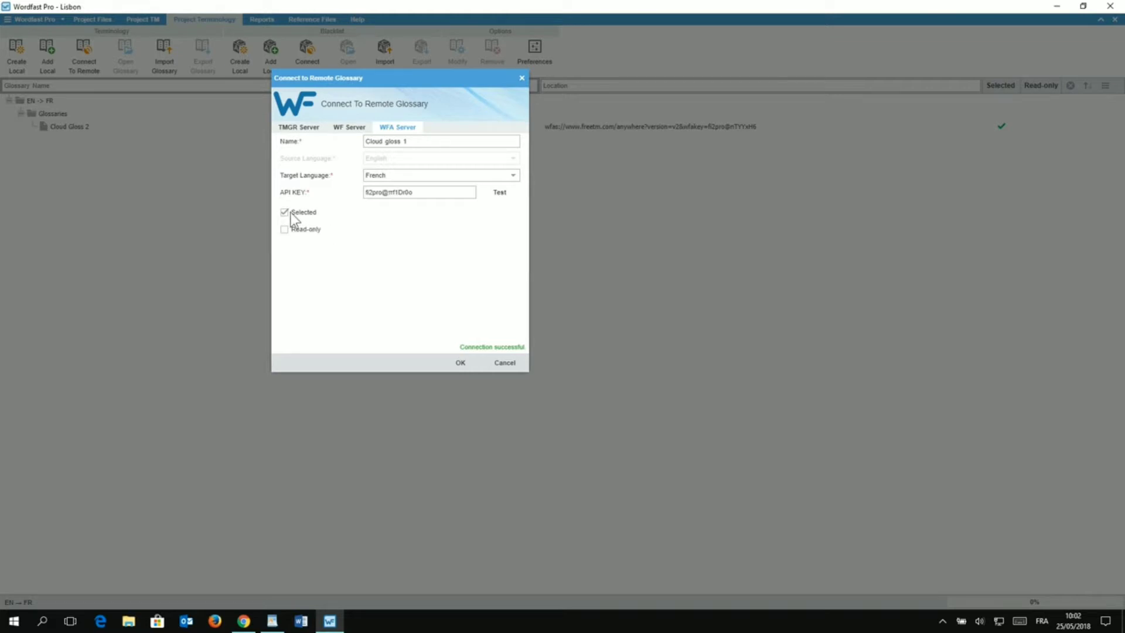
{"action": "left_click", "coordinate": [461, 365]}
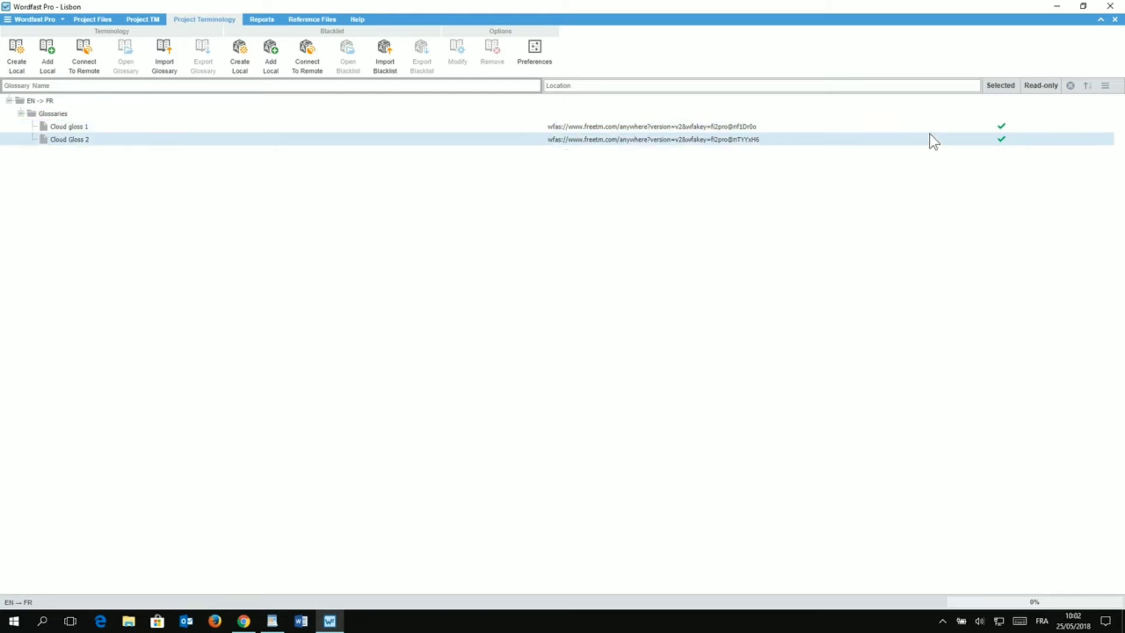
Return to Project Files and select What to do in Lisbon.docx.txlf.
{"action": "left_click", "coordinate": [1002, 139]}
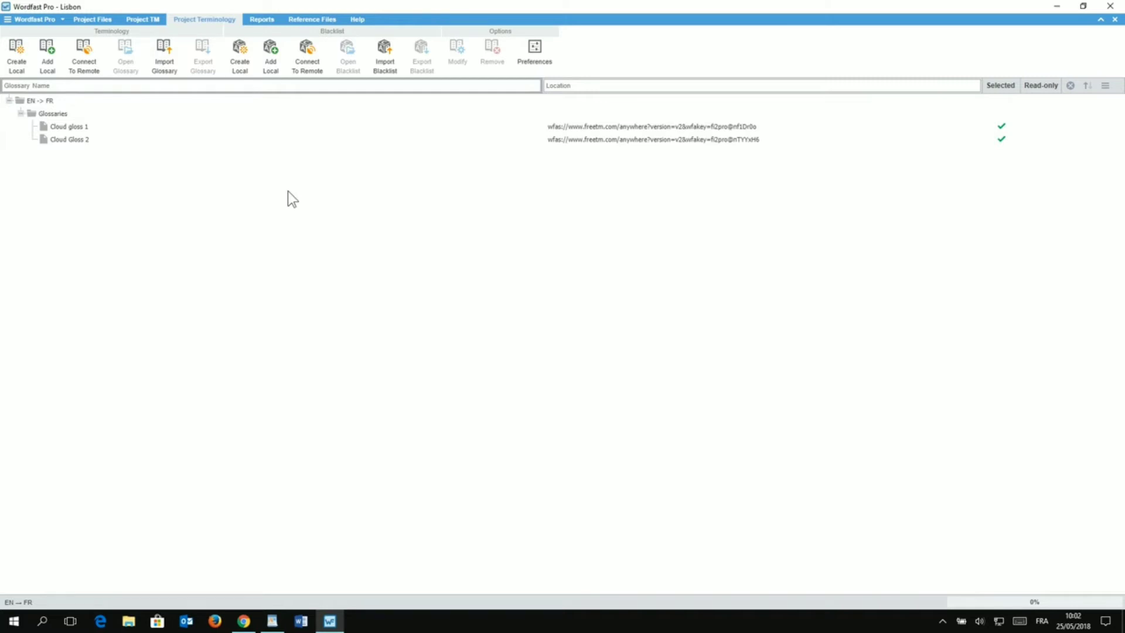
{"action": "left_click", "coordinate": [103, 23]}
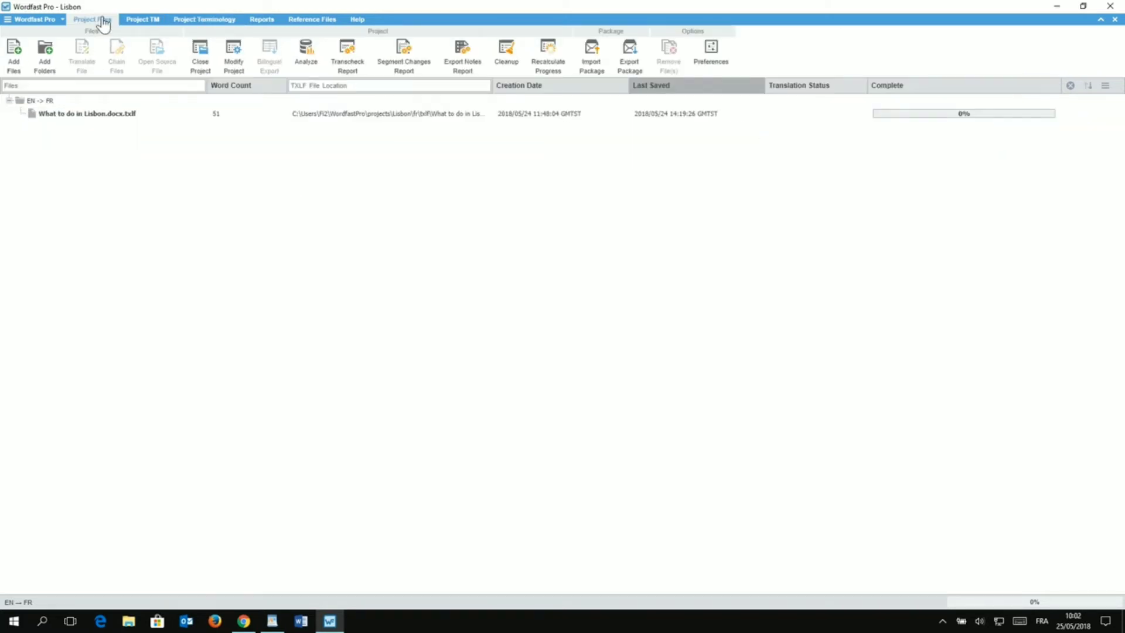
{"action": "left_click", "coordinate": [111, 115]}
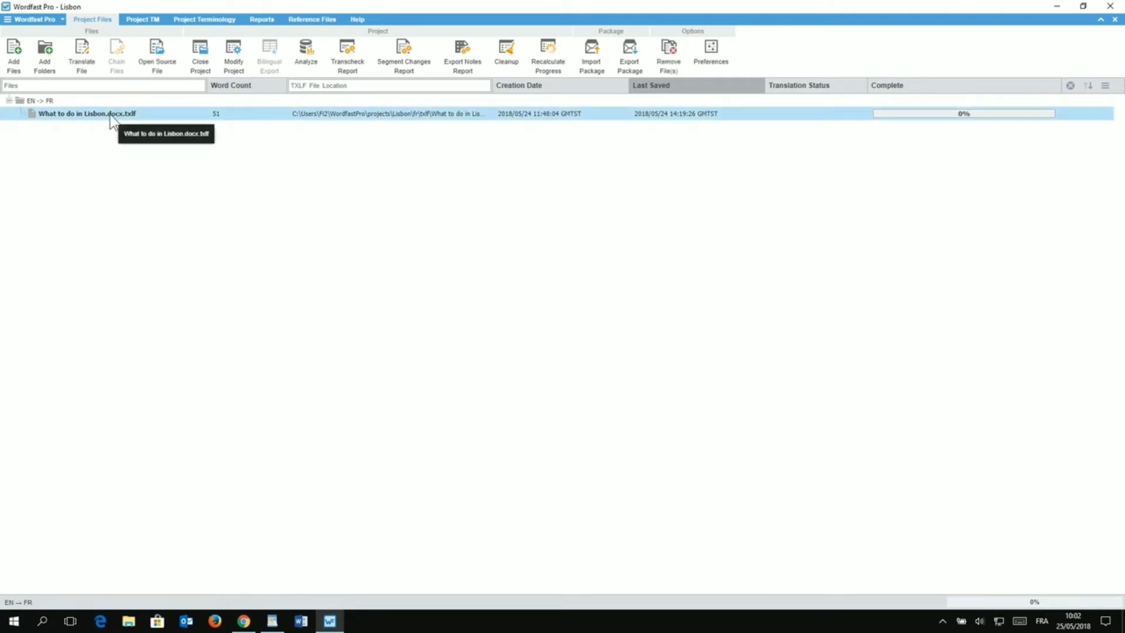
Open What to do in Lisbon.docx and select 'Have coffee' to see its 100% Cloud TM 2 match 'Boire un café'.
{"action": "double_click", "coordinate": [112, 115]}
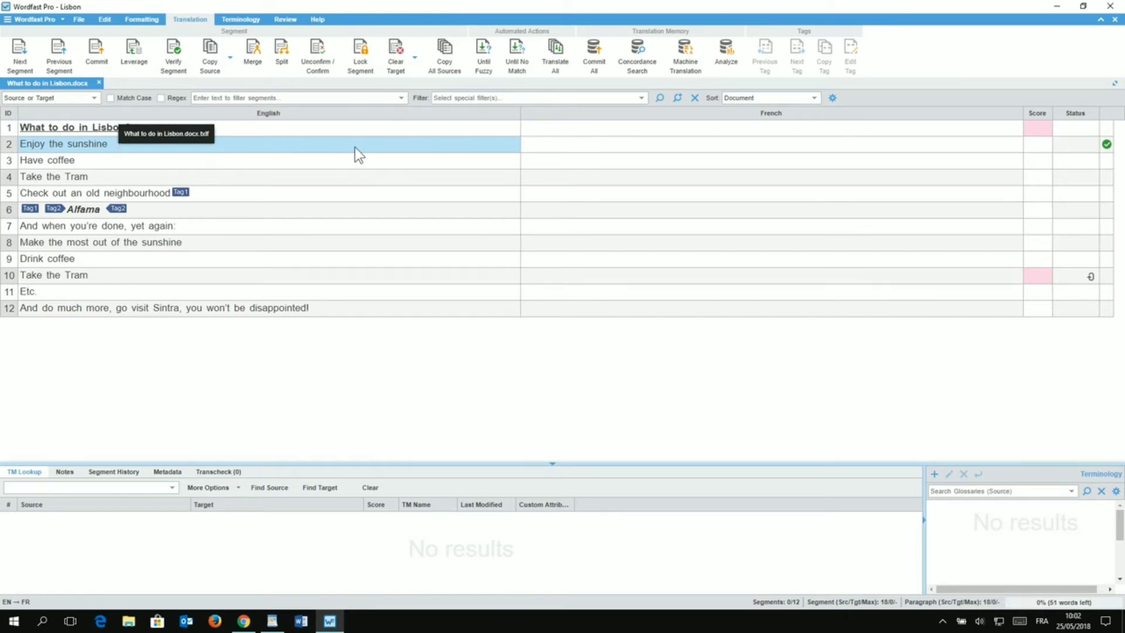
{"action": "left_click", "coordinate": [551, 160]}
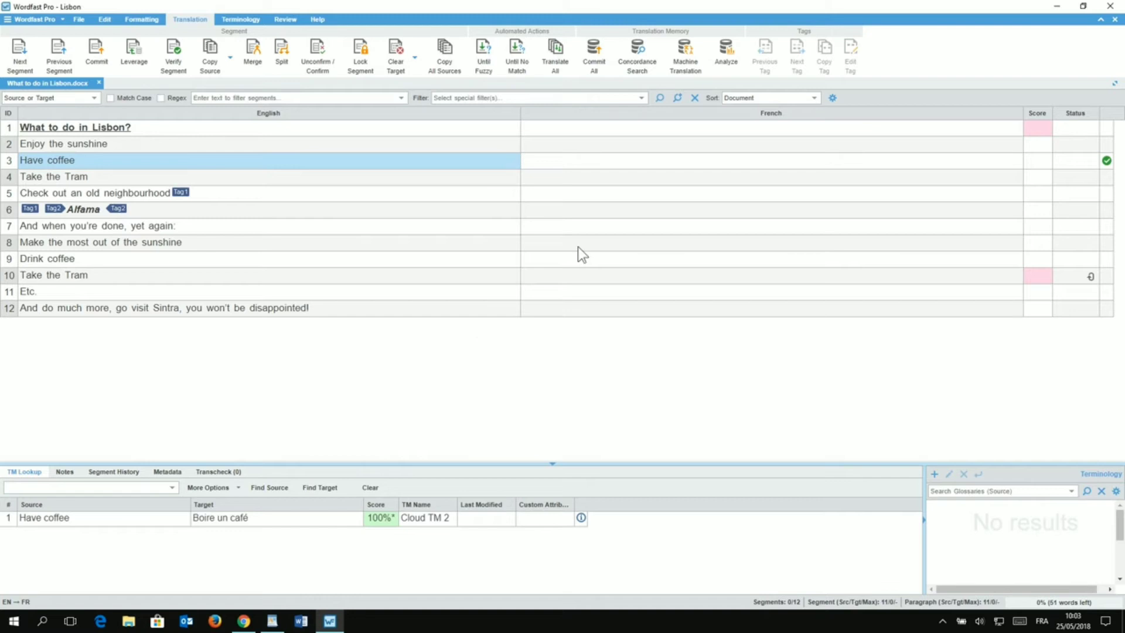
Select segment 1, confirm Cloud Gloss 2 suggests 'Lisbonne' for 'Lisbon', and reset the term search.
{"action": "left_click", "coordinate": [561, 129]}
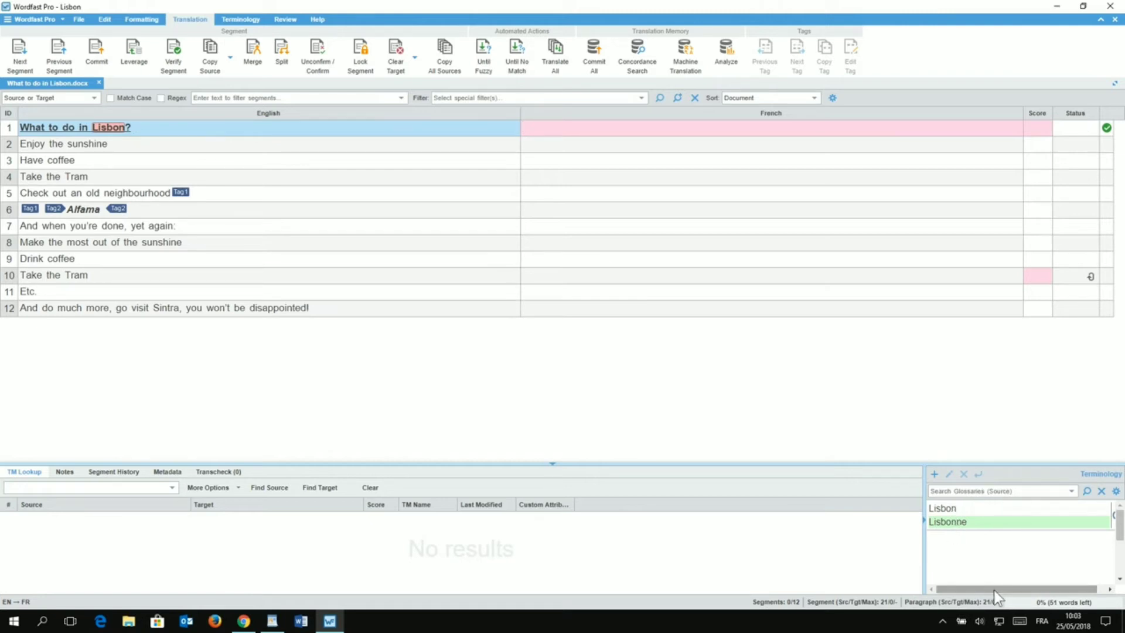
{"action": "left_click_drag", "start_coordinate": [994, 591], "coordinate": [1002, 590]}
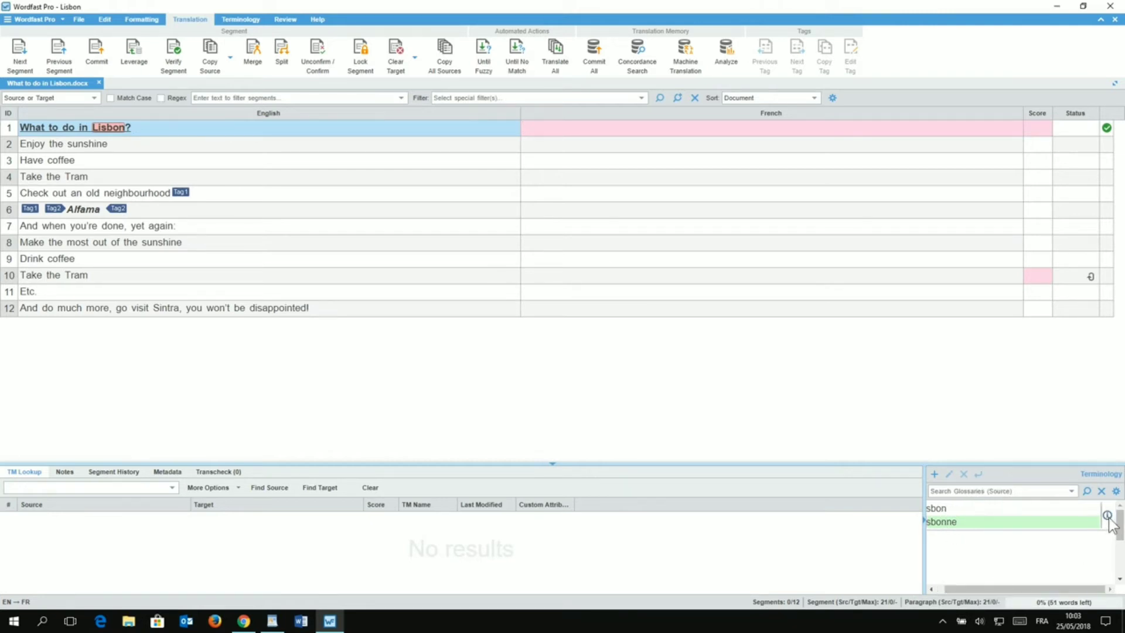
{"action": "mouse_move", "coordinate": [1109, 520]}
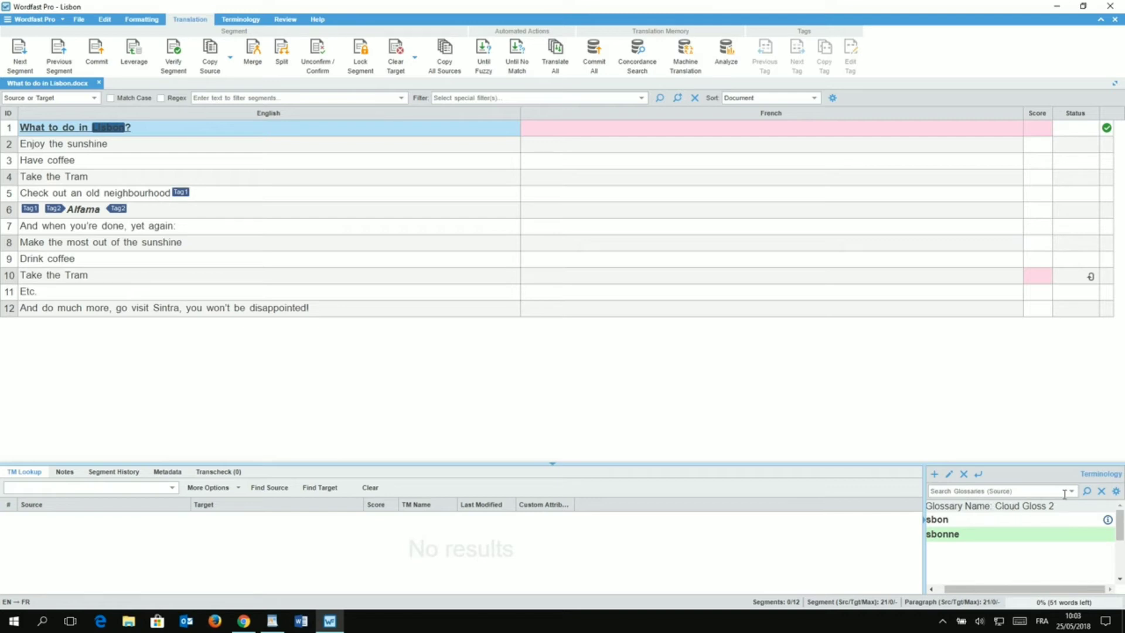
{"action": "left_click", "coordinate": [1102, 491]}
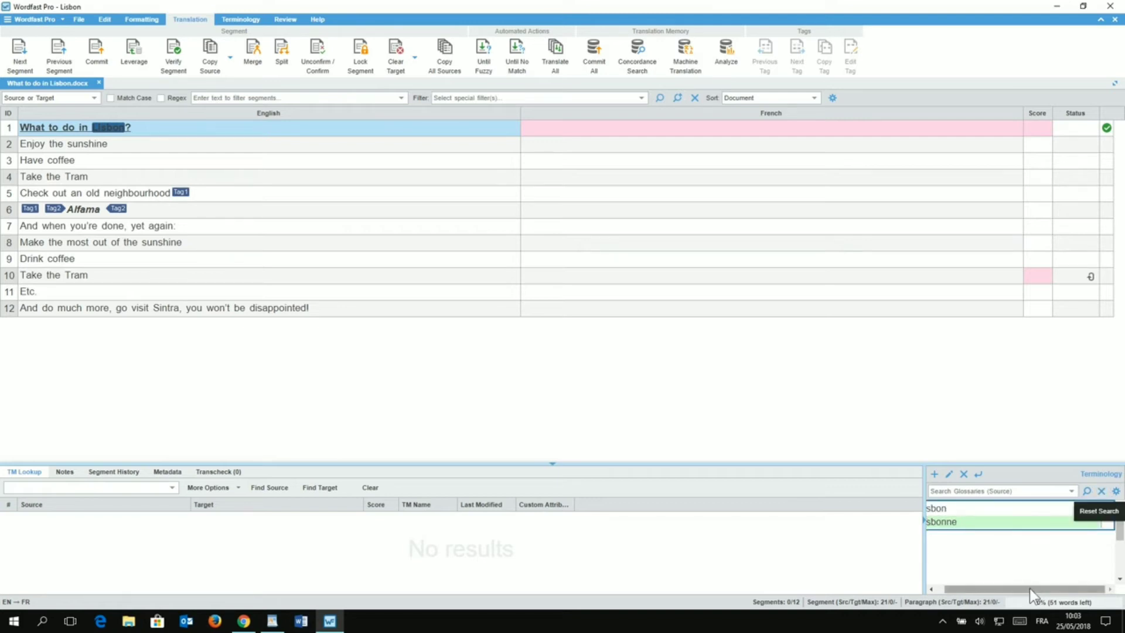
{"action": "left_click_drag", "start_coordinate": [1029, 588], "coordinate": [1019, 589]}
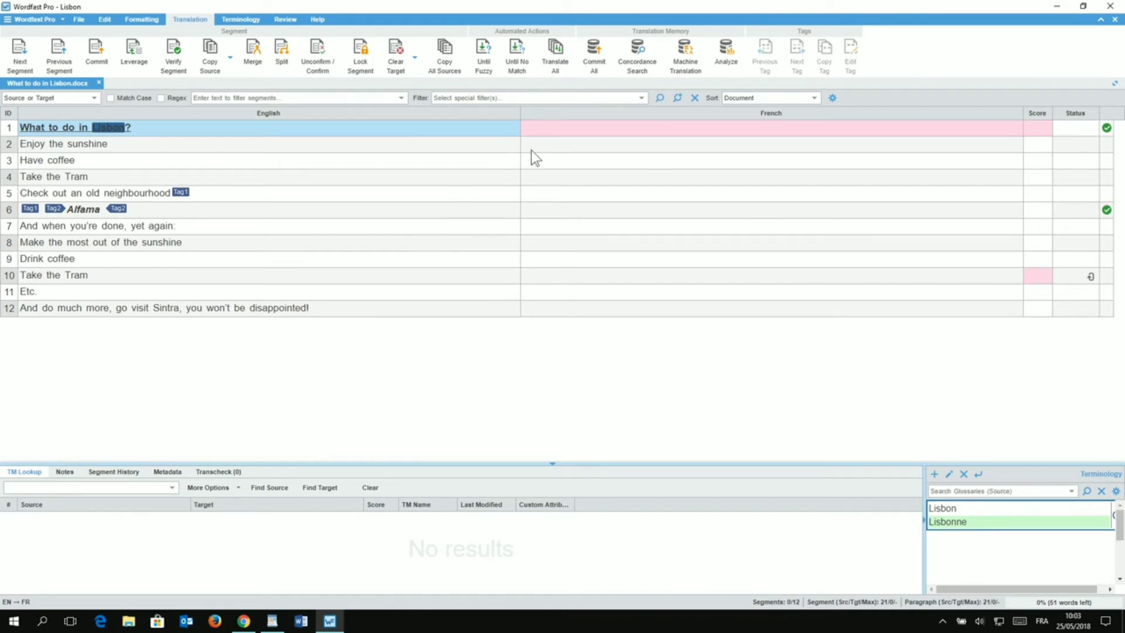
Translate segment 1 as 'Que faire à Lisbonne' using the Lisbonne autocomplete, and commit it.
{"action": "left_click", "coordinate": [534, 129]}
{"action": "type", "text": "Que faire "}
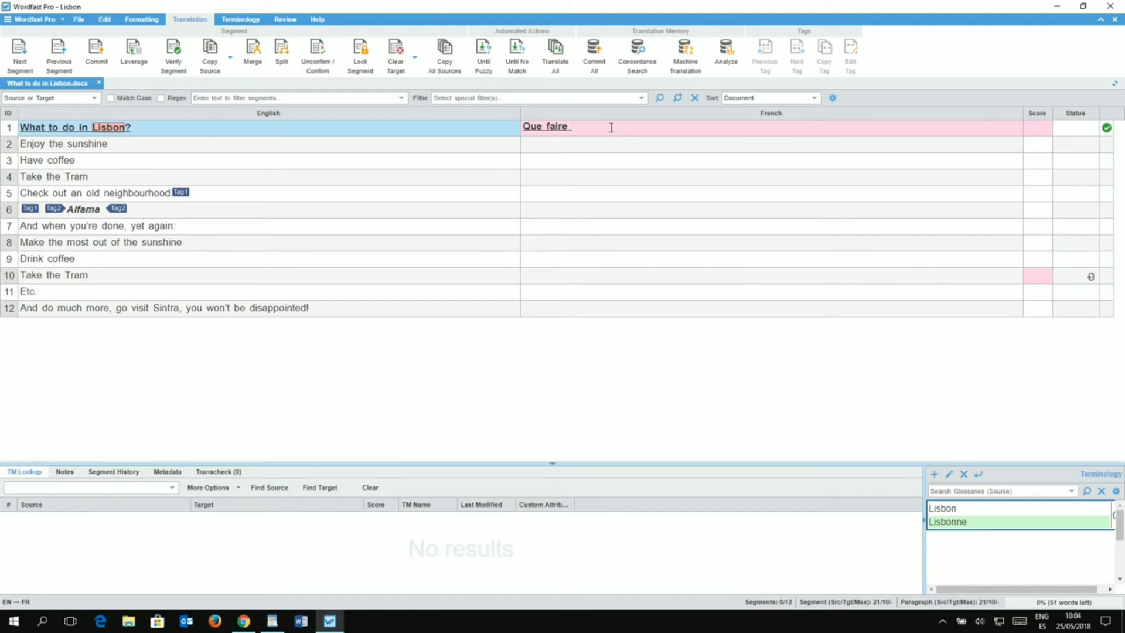
{"action": "type", "text": "à Lisbon"}
{"action": "key", "text": "Return"}
{"action": "key", "text": "BackSpace"}
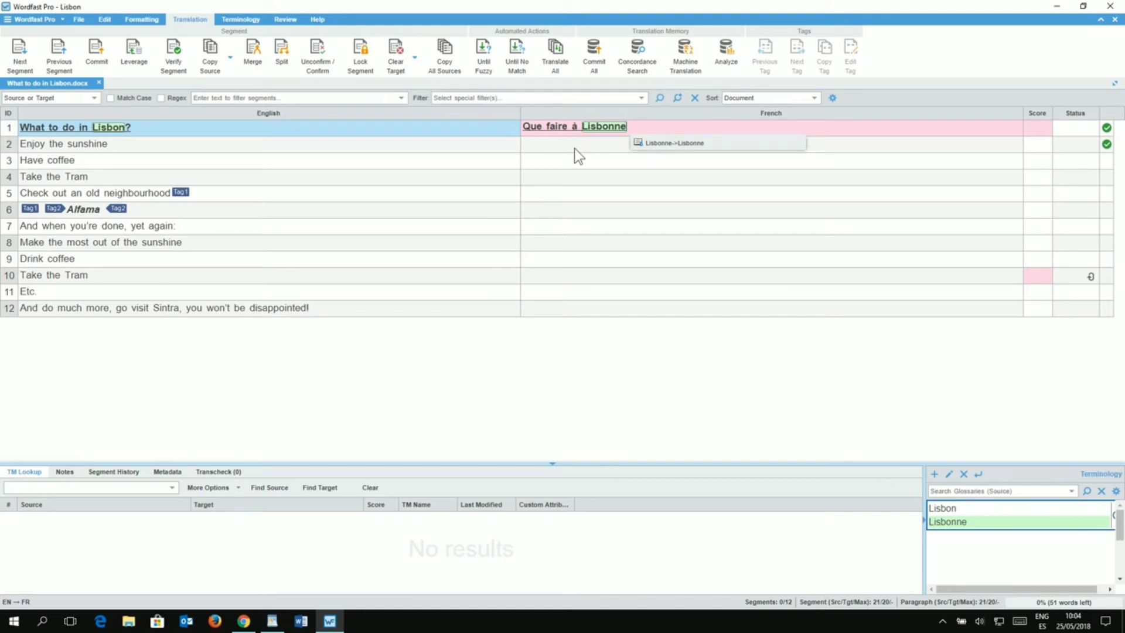
{"action": "left_click", "coordinate": [105, 59]}
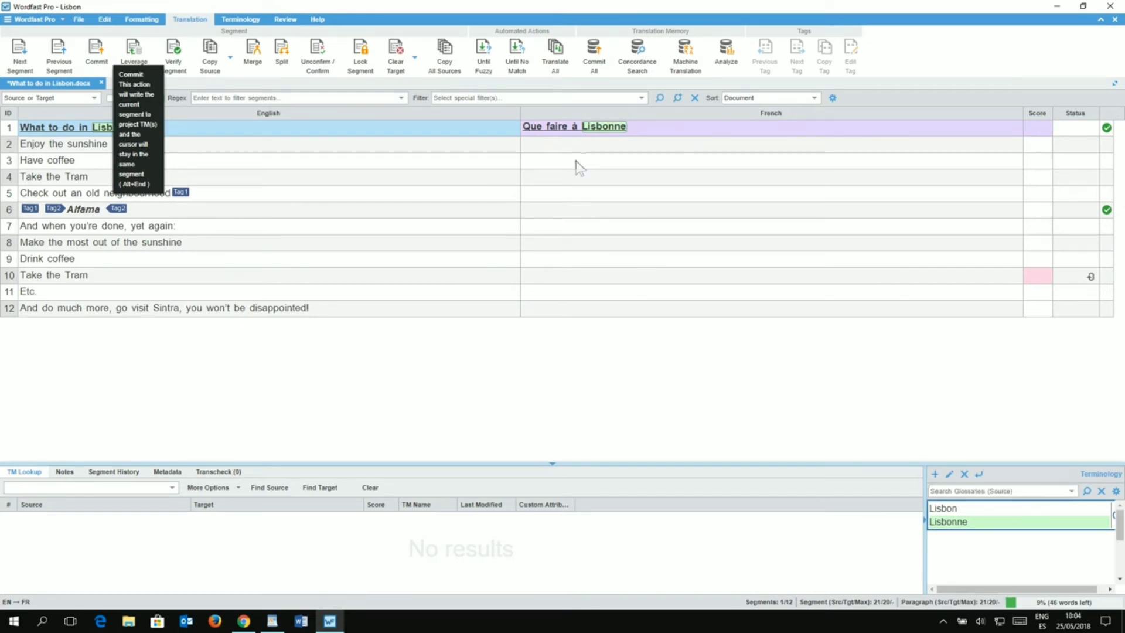
Recheck segment 1 for 100% matches in Cloud TM 1 and Cloud TM 2, then select segment 4.
{"action": "key", "text": "alt+Down"}
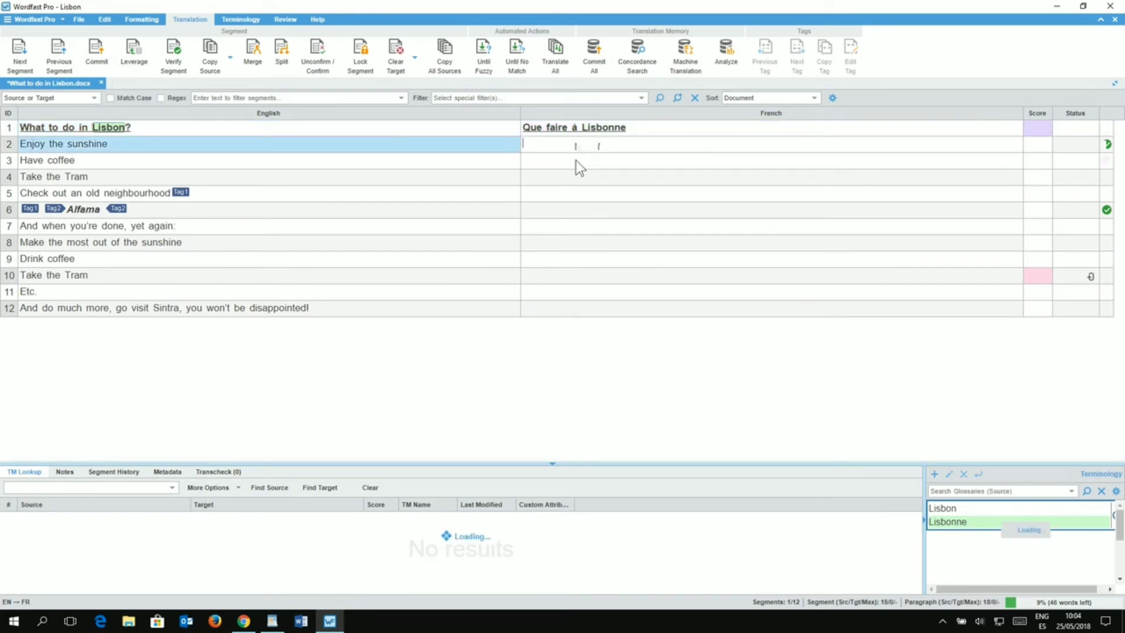
{"action": "left_click", "coordinate": [645, 128]}
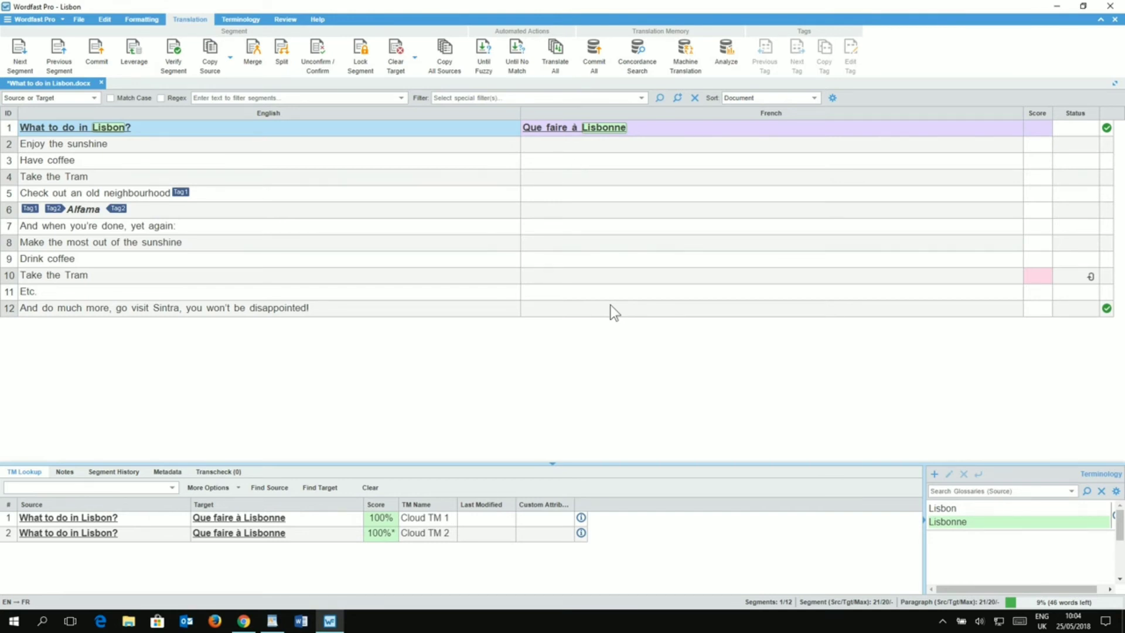
{"action": "left_click", "coordinate": [551, 178]}
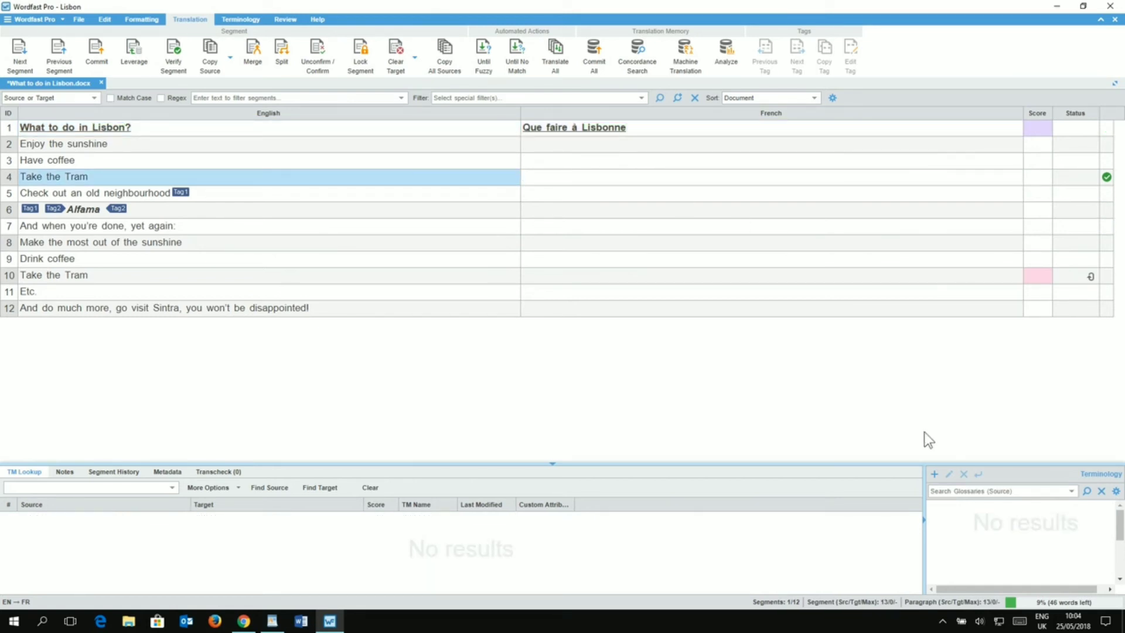
Add the term 'Tram' with French target 'tram' to the Cloud gloss 1 glossary.
{"action": "left_click", "coordinate": [935, 475]}
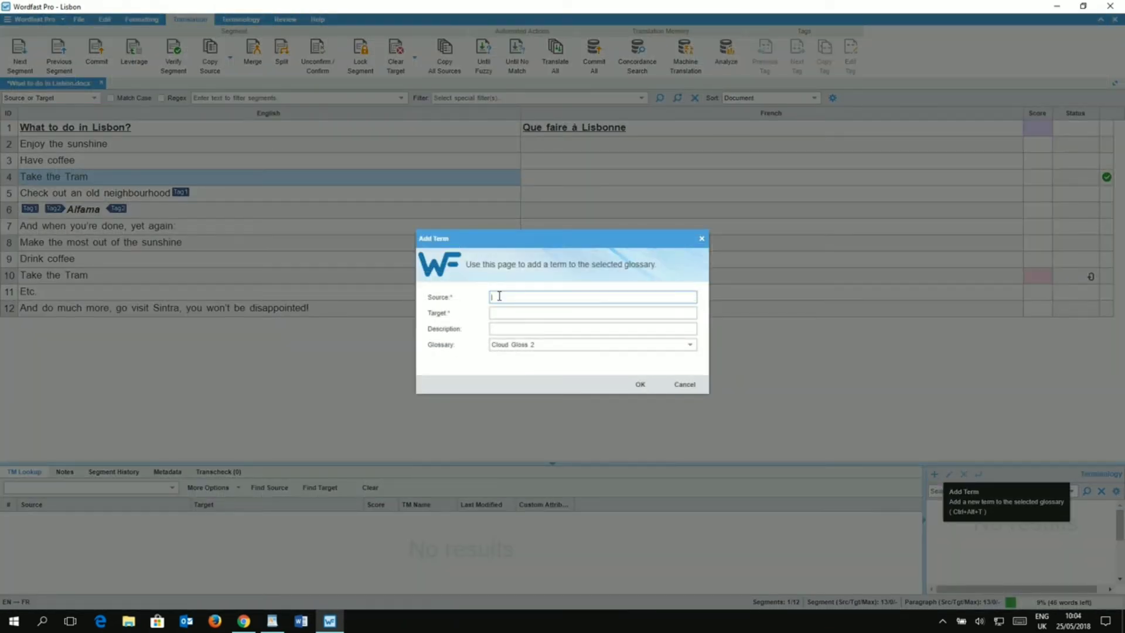
{"action": "type", "text": "Tram"}
{"action": "left_click", "coordinate": [518, 311]}
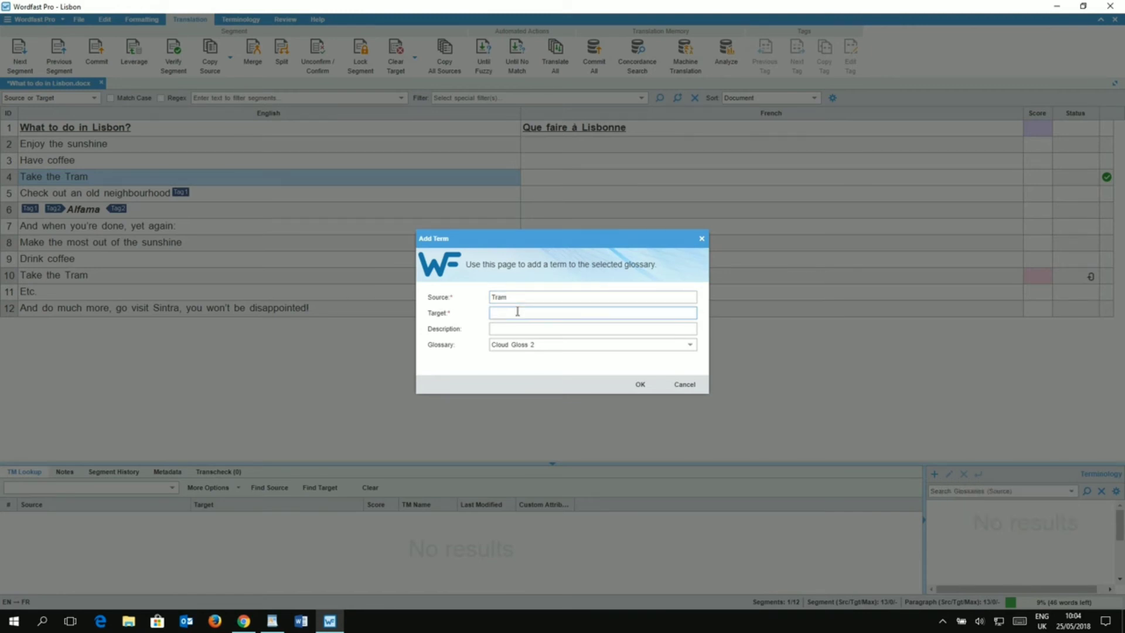
{"action": "type", "text": "tram"}
{"action": "left_click", "coordinate": [599, 347]}
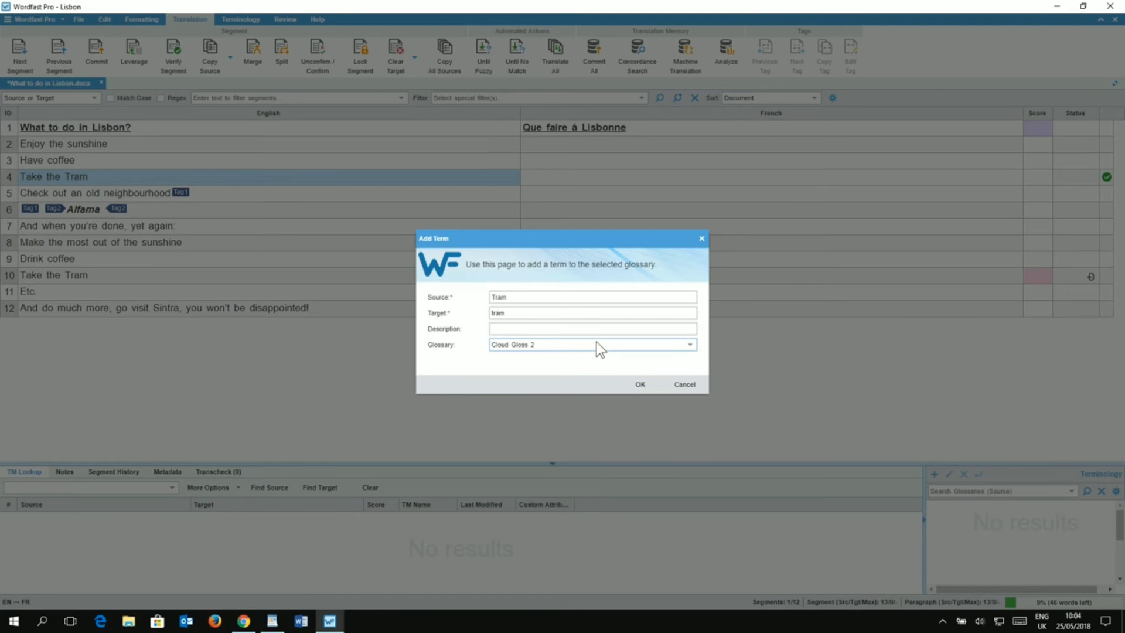
{"action": "left_click", "coordinate": [596, 344]}
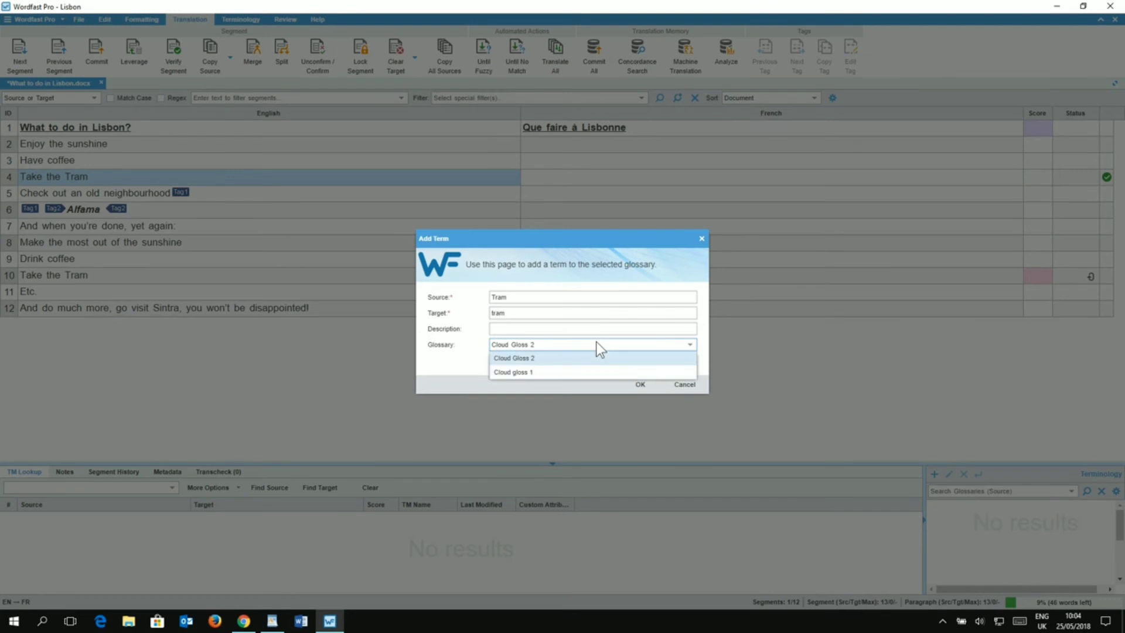
{"action": "left_click", "coordinate": [516, 373]}
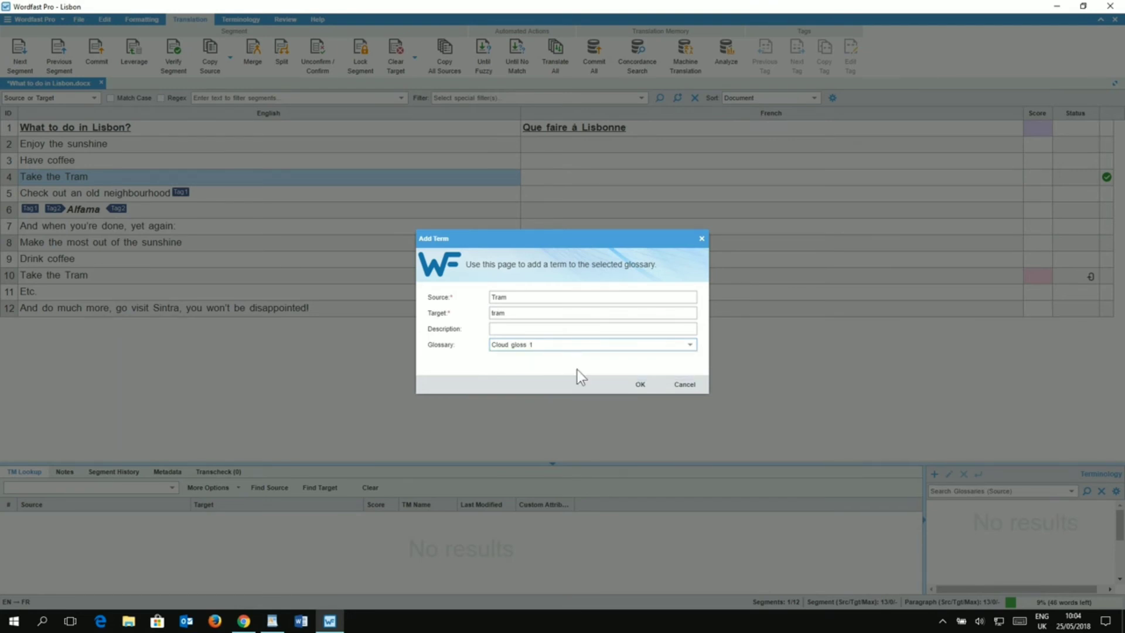
{"action": "left_click", "coordinate": [637, 387]}
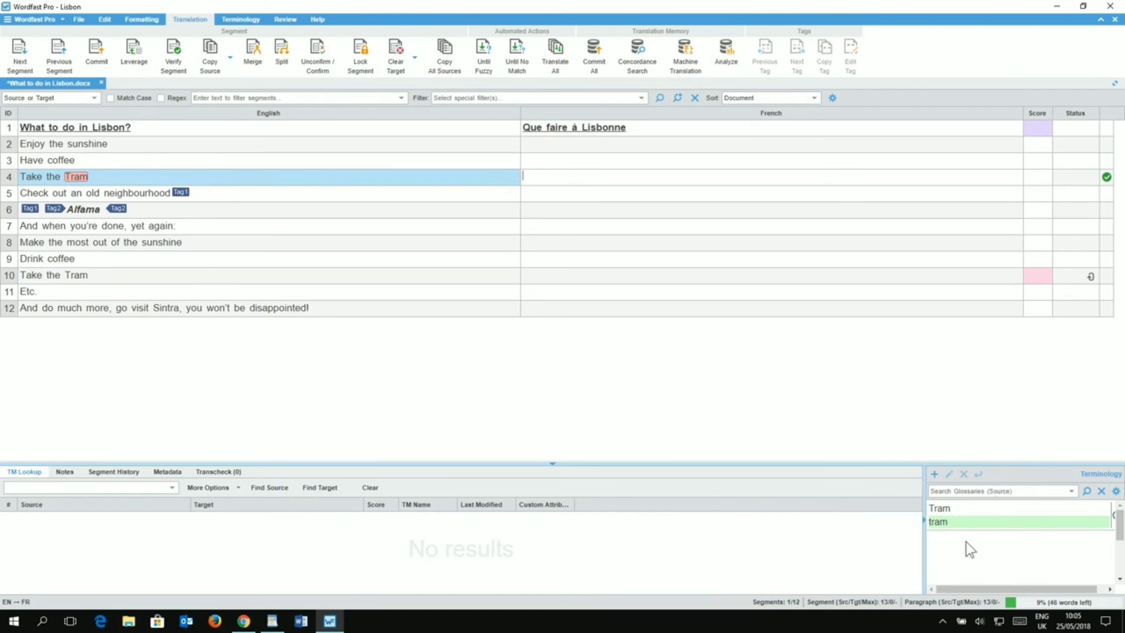
Fill segment 4's target with 'tram' by typing T and accepting the glossary autocomplete.
{"action": "type", "text": "T"}
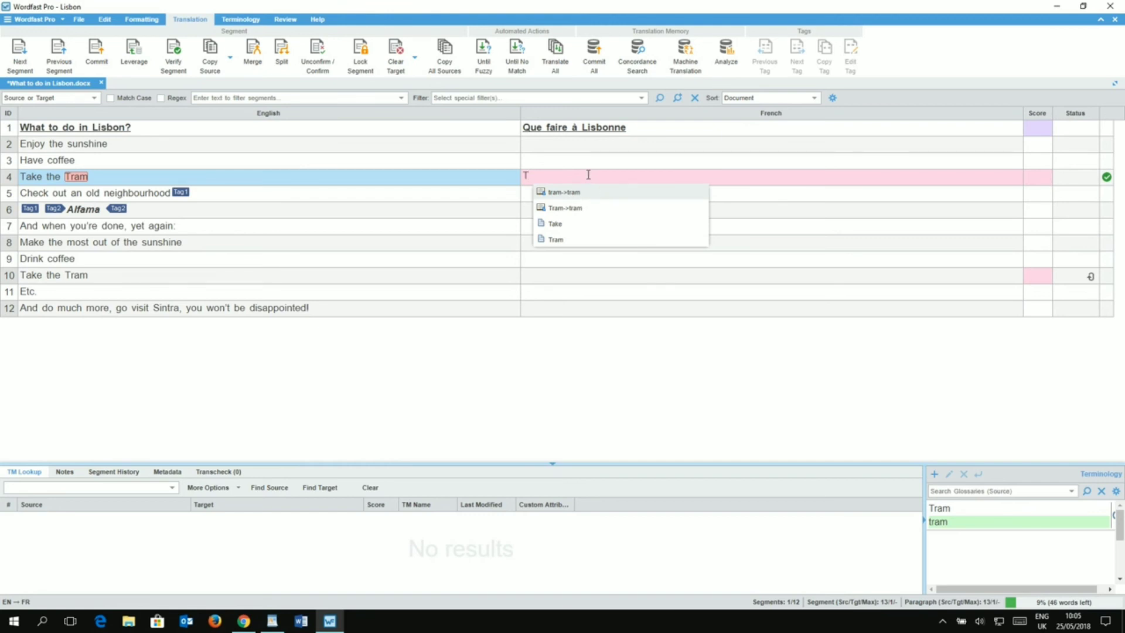
{"action": "key", "text": "Return"}
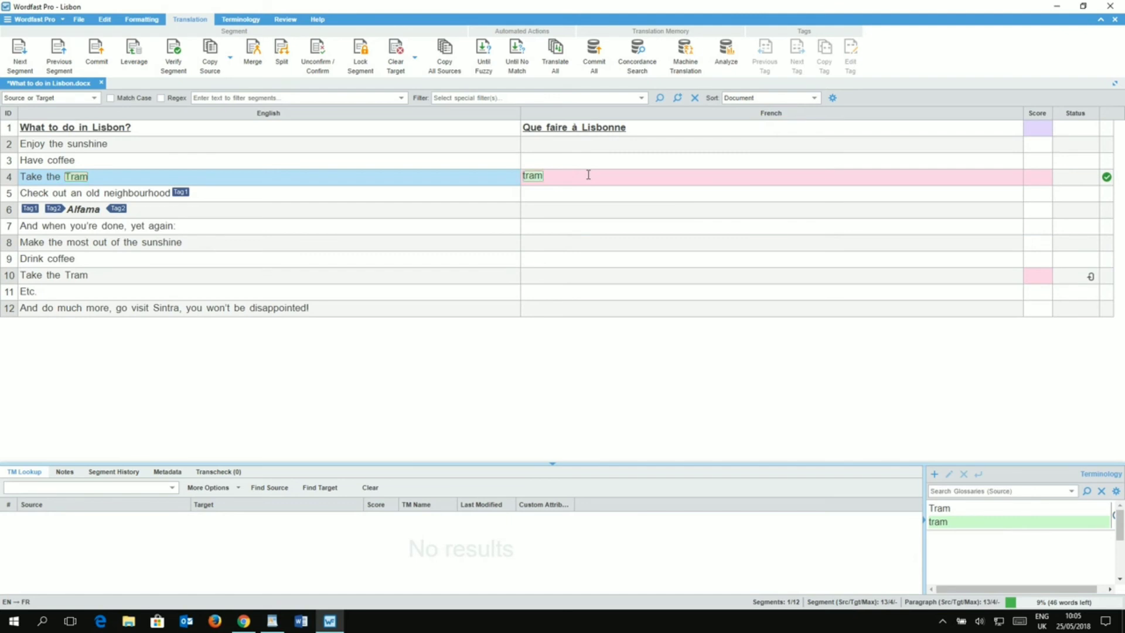